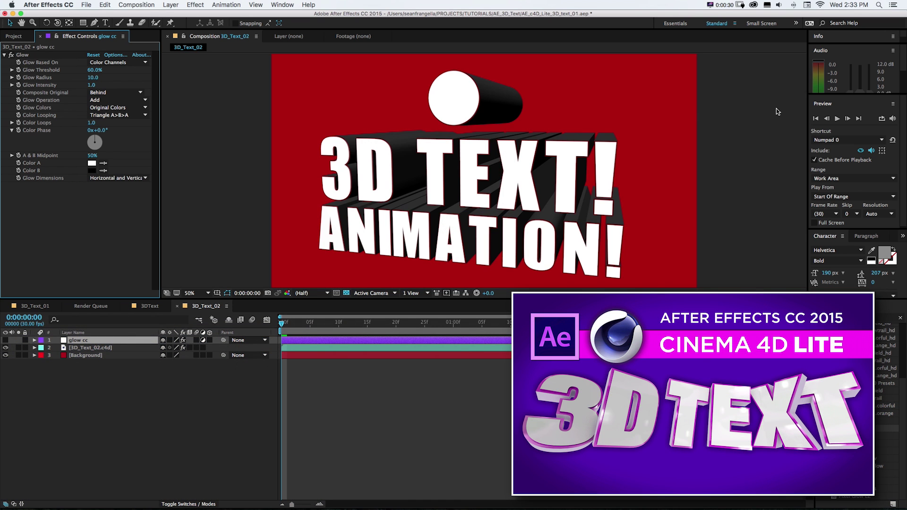
- Select the Cinema 4D layer, then pick the 3D_Text_02.c4d footage item in the Project panel
{"action": "left_click", "coordinate": [114, 347]}
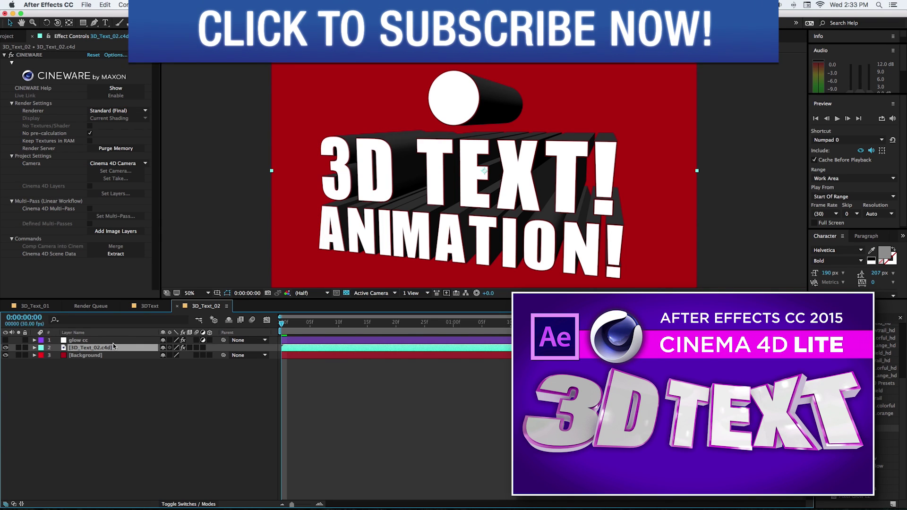
{"action": "left_click", "coordinate": [14, 36]}
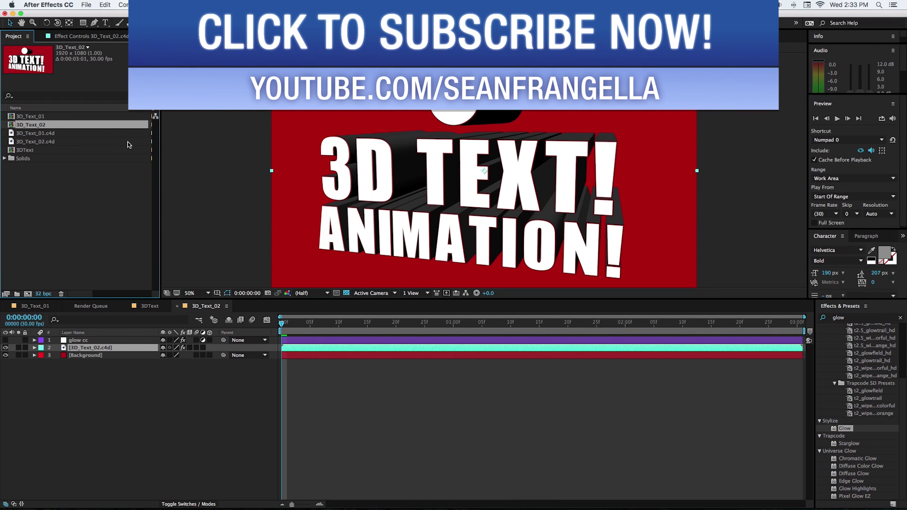
{"action": "left_click", "coordinate": [99, 143]}
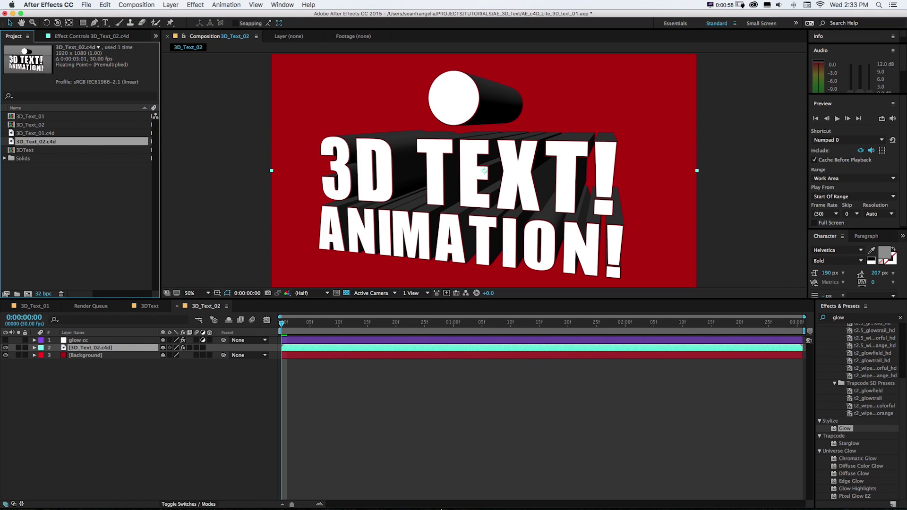
{"action": "mouse_move", "coordinate": [506, 500]}
- Open the 3D_Text_02.c4d scene in Cinema 4D Lite and bring up the MoGraph menu
{"action": "left_click", "coordinate": [105, 5]}
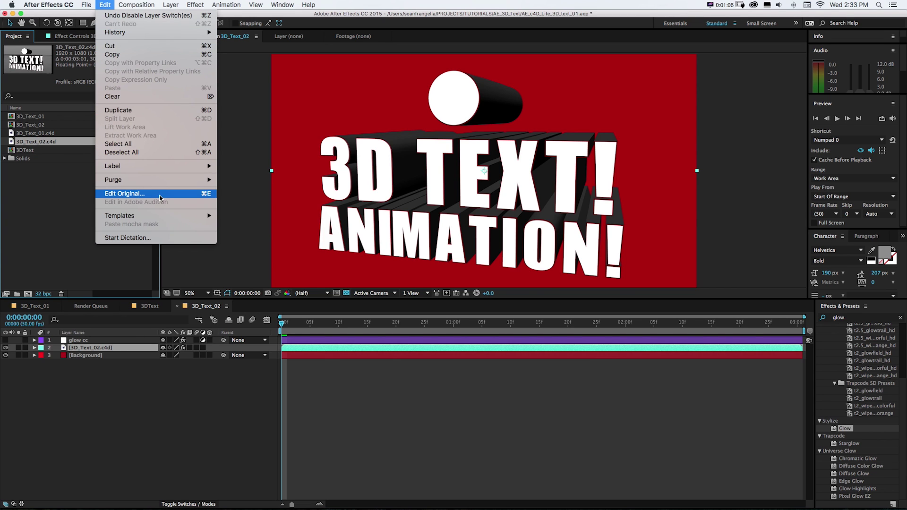
{"action": "left_click", "coordinate": [39, 186]}
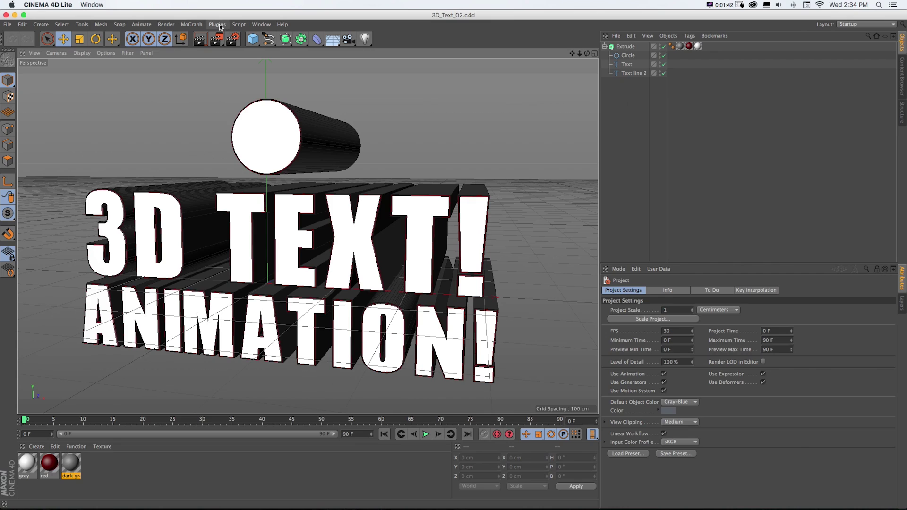
{"action": "left_click", "coordinate": [192, 24]}
- Start activating the locked MoGraph functions and choose USA as the registration country
{"action": "mouse_move", "coordinate": [203, 39]}
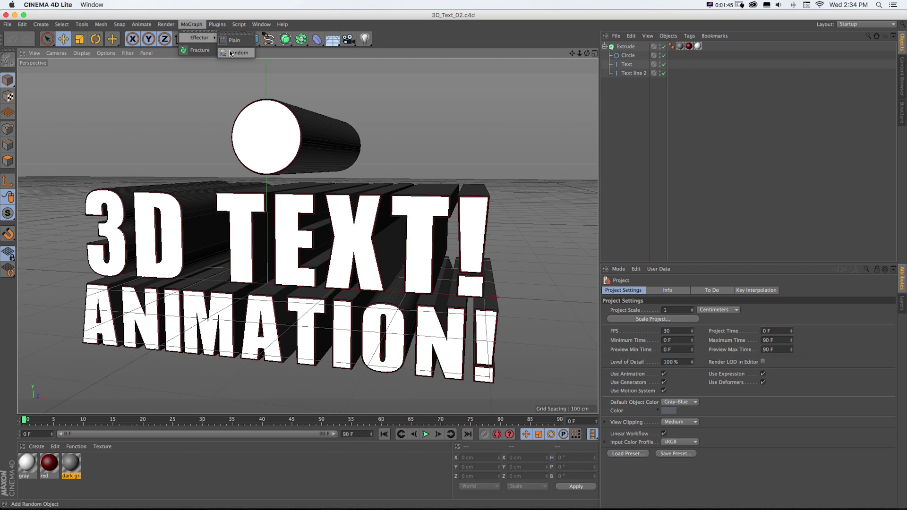
{"action": "left_click", "coordinate": [311, 109]}
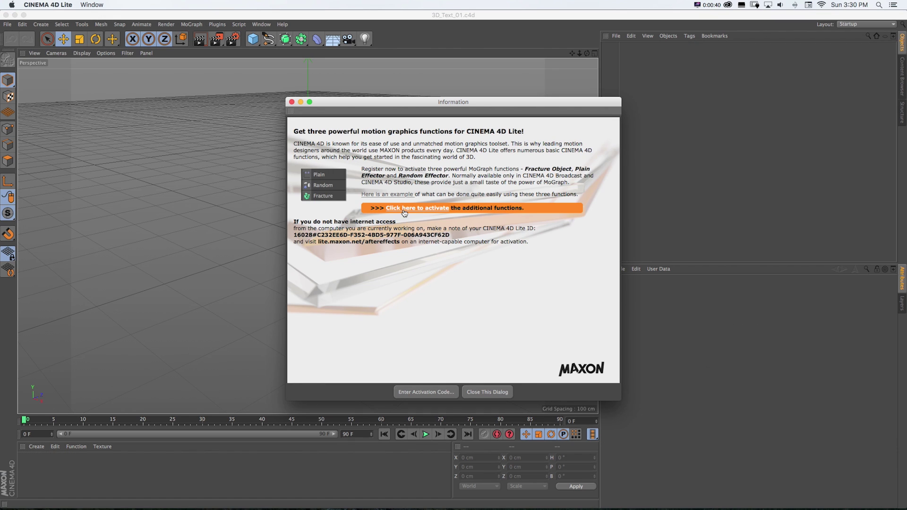
{"action": "left_click", "coordinate": [404, 211]}
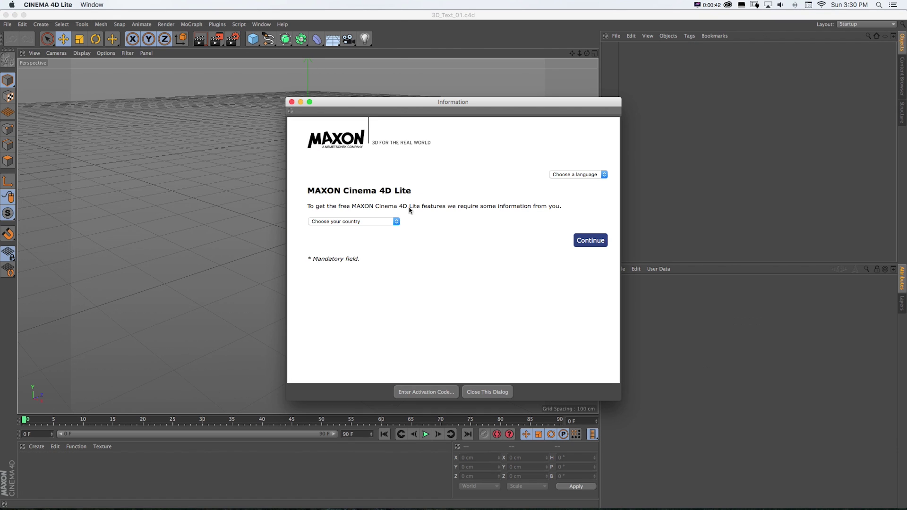
{"action": "left_click", "coordinate": [394, 221]}
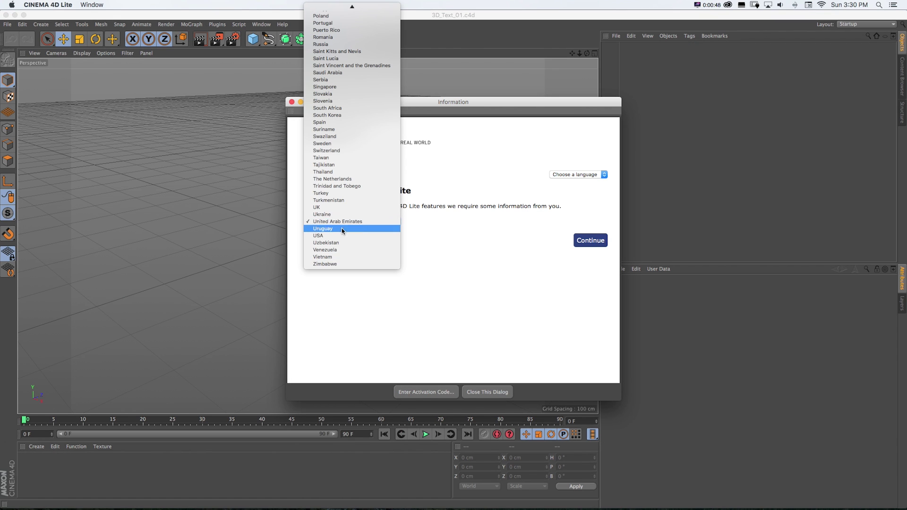
{"action": "scroll", "coordinate": [344, 189], "scroll_direction": "up", "scroll_amount": 6}
{"action": "left_click", "coordinate": [350, 472]}
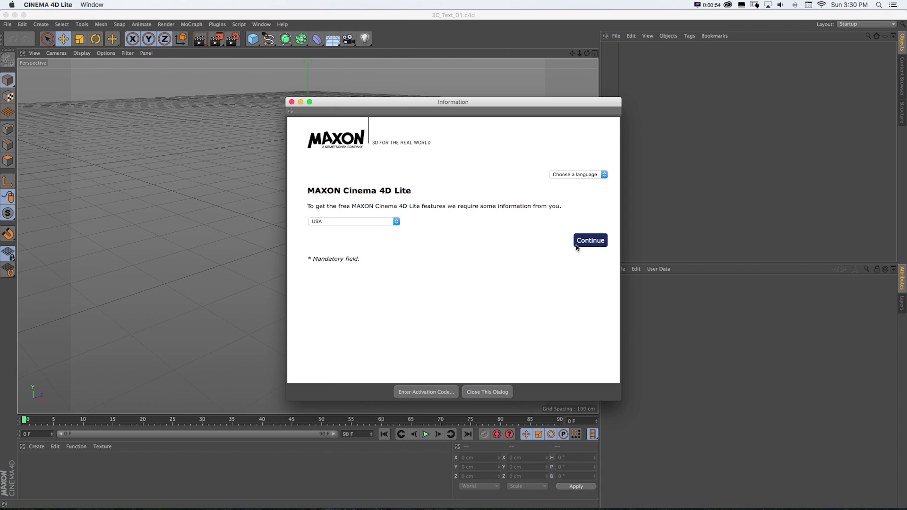
{"action": "left_click", "coordinate": [591, 240]}
- Enter the first name, surname and e-mail, accept all three agreements, and send the registration
{"action": "left_click", "coordinate": [457, 224]}
{"action": "type", "text": "S"}
{"action": "key", "text": "Tab"}
{"action": "type", "text": "F"}
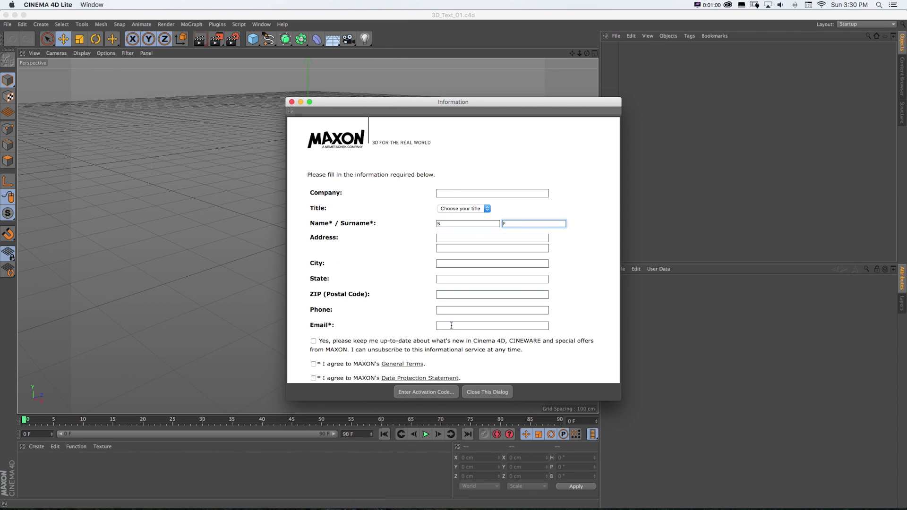
{"action": "left_click", "coordinate": [491, 325]}
{"action": "left_click", "coordinate": [313, 364]}
{"action": "left_click", "coordinate": [314, 378]}
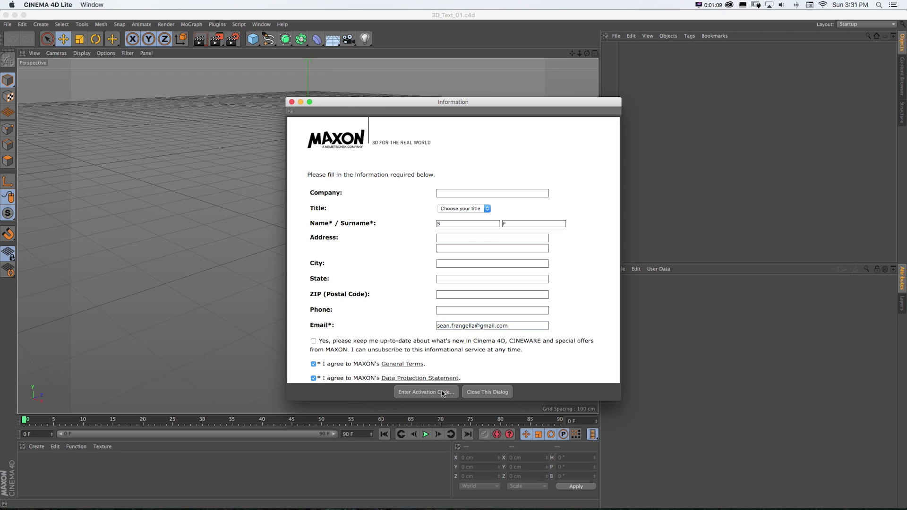
{"action": "scroll", "coordinate": [379, 358], "scroll_direction": "down", "scroll_amount": 3}
{"action": "left_click", "coordinate": [313, 359]}
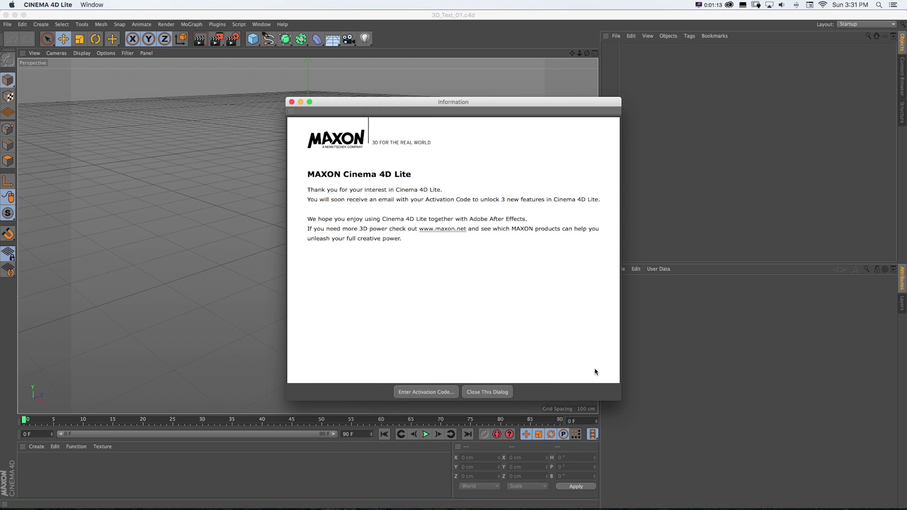
{"action": "left_click", "coordinate": [426, 391]}
- Paste the emailed activation code, confirm it, and dismiss the success message
{"action": "left_click_drag", "start_coordinate": [383, 376], "coordinate": [413, 274]}
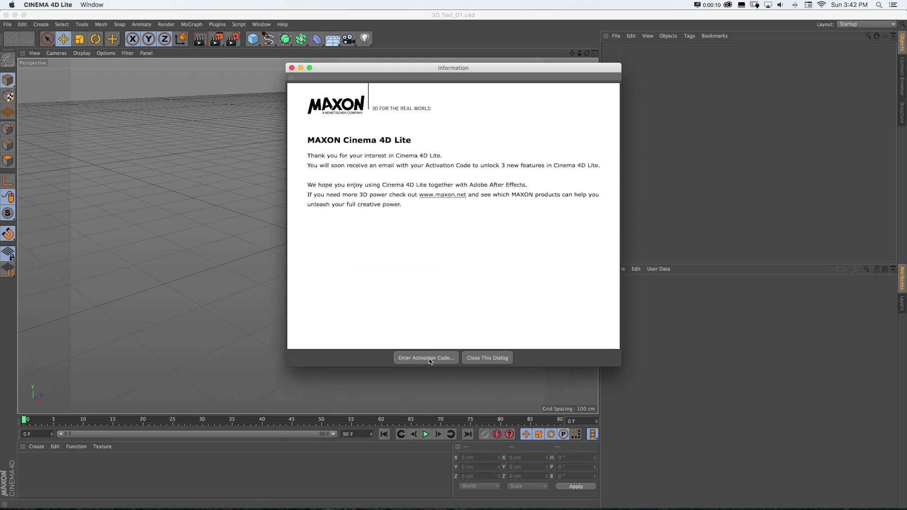
{"action": "left_click", "coordinate": [425, 357]}
{"action": "left_click_drag", "start_coordinate": [414, 344], "coordinate": [414, 251]}
{"action": "key", "text": "super+v"}
{"action": "left_click", "coordinate": [446, 265]}
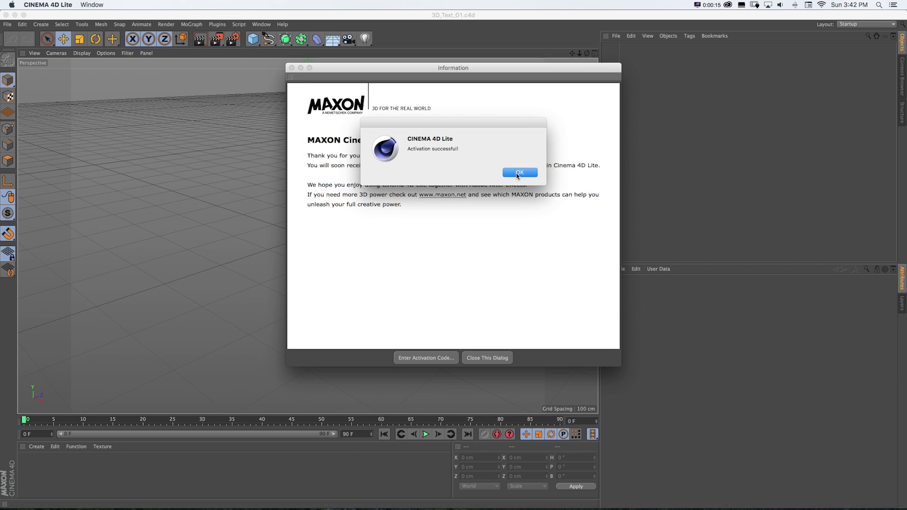
{"action": "left_click", "coordinate": [520, 172]}
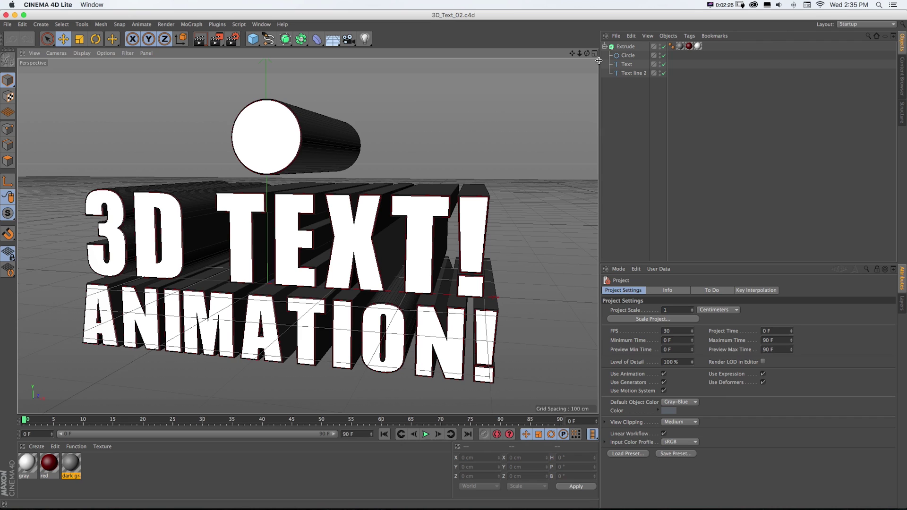
- Delete the Circle object and reduce the Extrude movement depth from 333 cm to 109 cm
{"action": "left_click", "coordinate": [614, 57]}
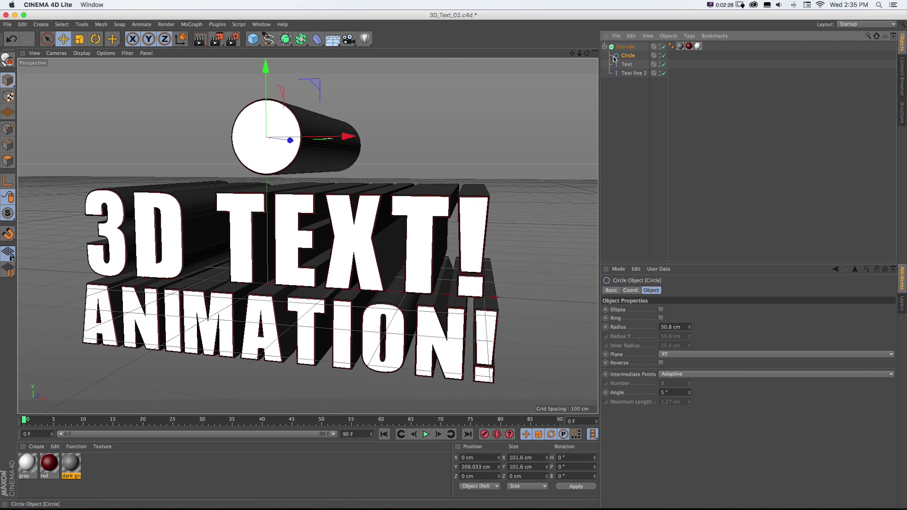
{"action": "key", "text": "Delete"}
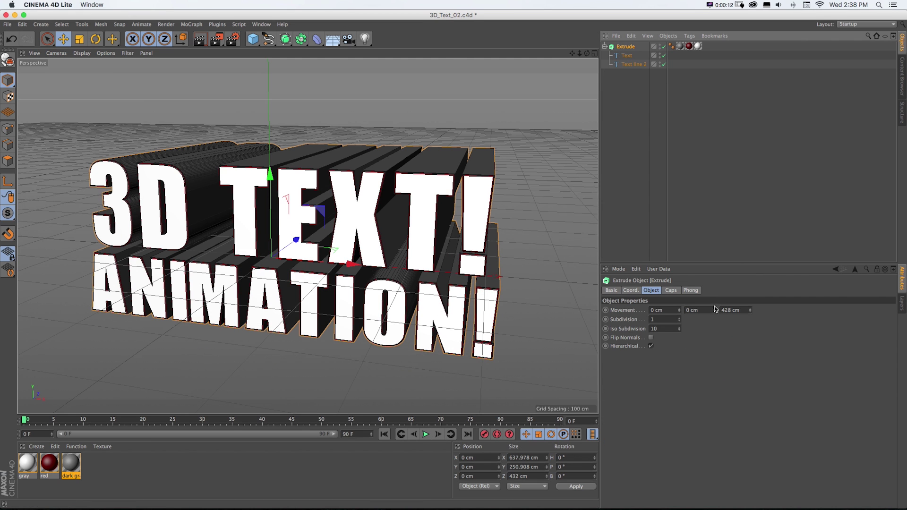
{"action": "left_click_drag", "start_coordinate": [750, 310], "coordinate": [750, 398]}
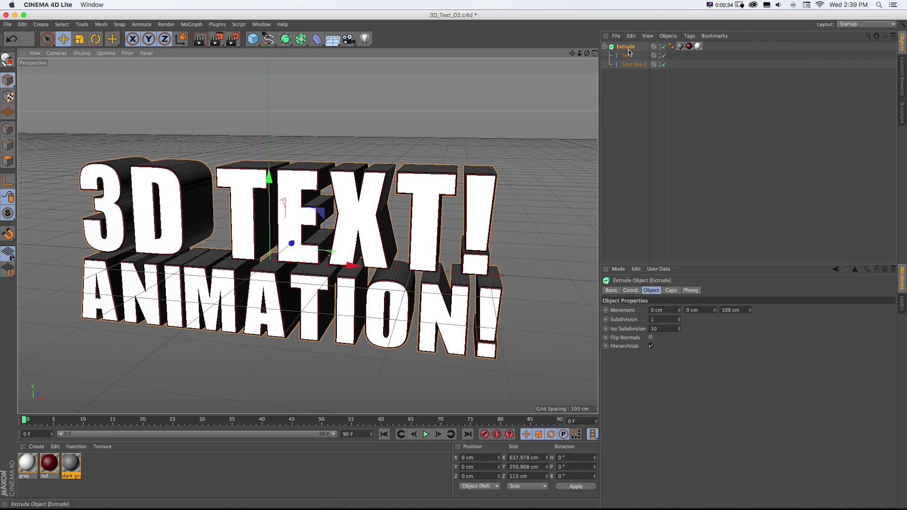
- Add a Fracture object, nest the Extrude text under it, and select Fracture
{"action": "left_click", "coordinate": [191, 24]}
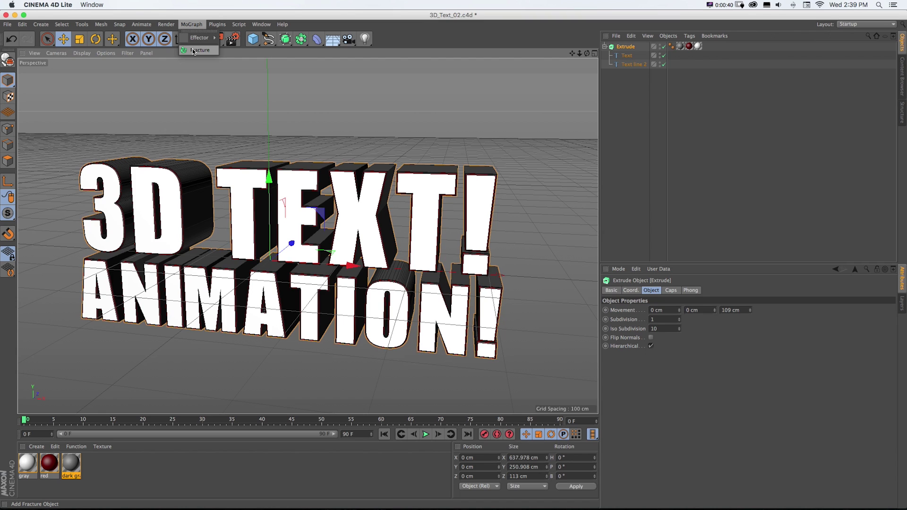
{"action": "left_click", "coordinate": [194, 50]}
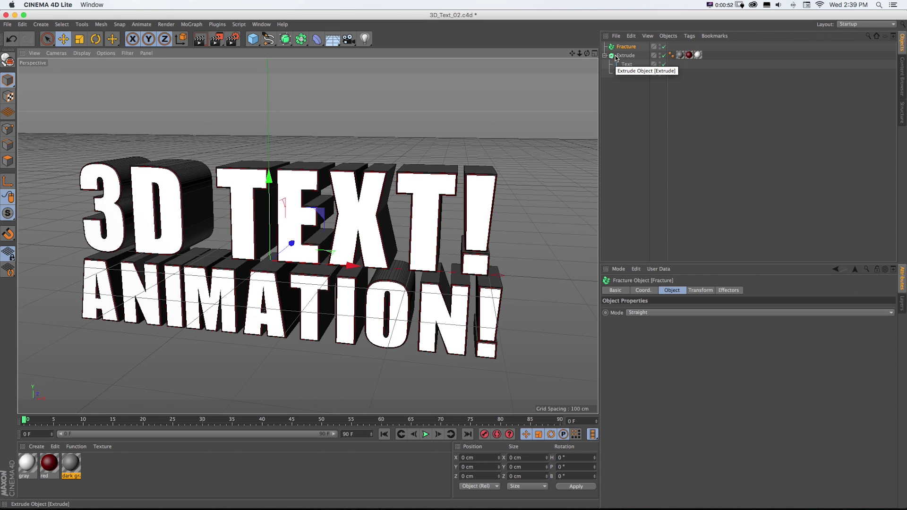
{"action": "left_click_drag", "start_coordinate": [616, 58], "coordinate": [626, 48]}
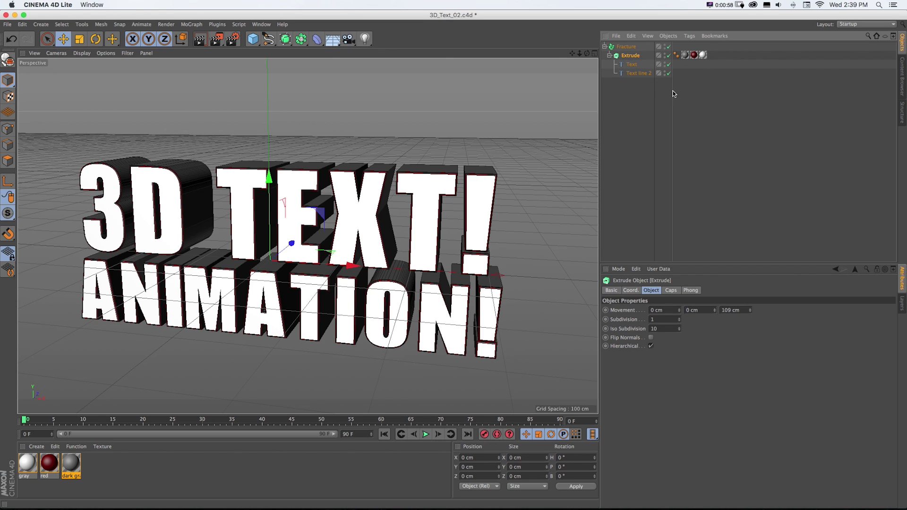
{"action": "left_click", "coordinate": [626, 46]}
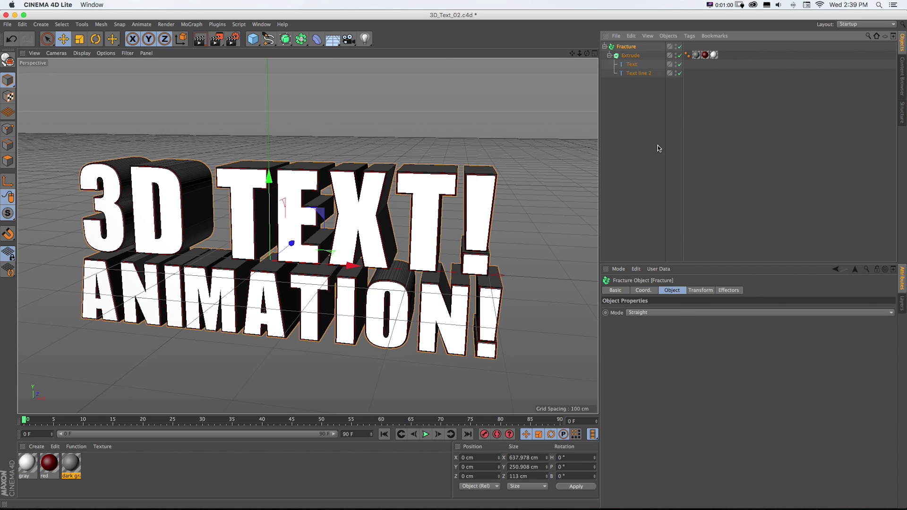
- Set Fracture mode to Explode Segments & Connect, then add a Random effector and undo it
{"action": "left_click", "coordinate": [660, 314]}
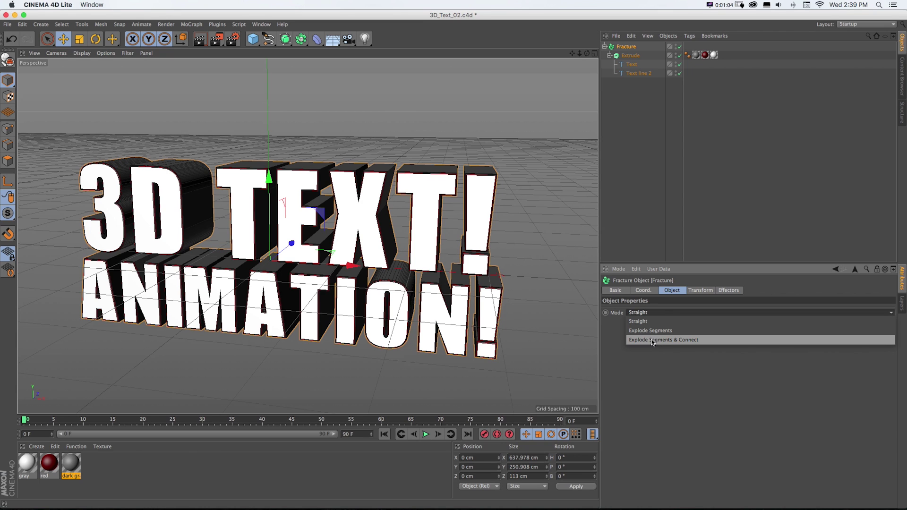
{"action": "left_click", "coordinate": [657, 340]}
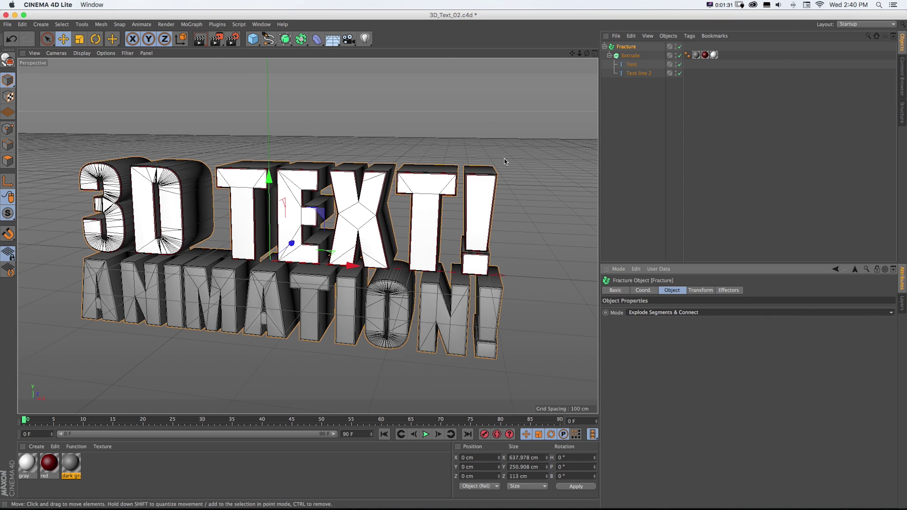
{"action": "left_click", "coordinate": [192, 24]}
{"action": "mouse_move", "coordinate": [193, 37]}
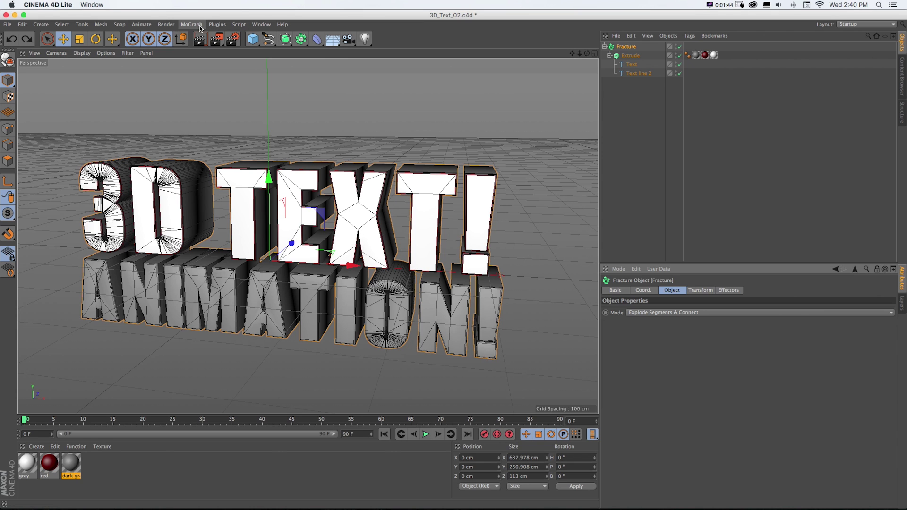
{"action": "left_click", "coordinate": [191, 25]}
{"action": "mouse_move", "coordinate": [199, 37]}
{"action": "left_click", "coordinate": [237, 53]}
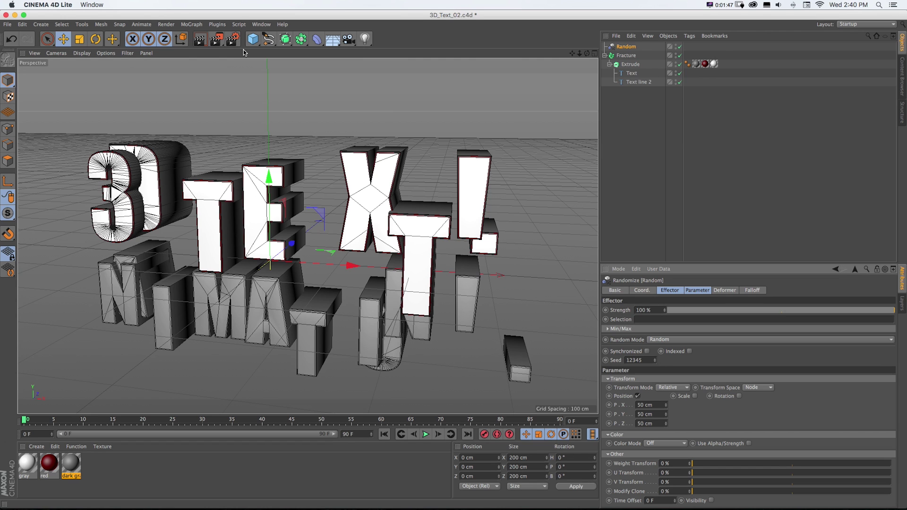
{"action": "key", "text": "ctrl+z"}
- Test Explode Segments with a Random effector, undo it, and restore Explode Segments & Connect in a frontal view
{"action": "left_click", "coordinate": [657, 312]}
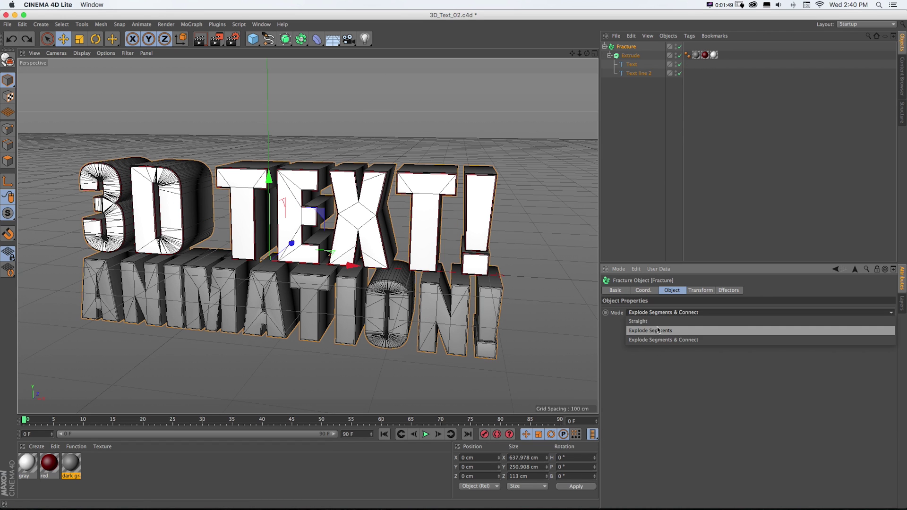
{"action": "left_click", "coordinate": [659, 330]}
{"action": "left_click", "coordinate": [191, 24]}
{"action": "mouse_move", "coordinate": [197, 39]}
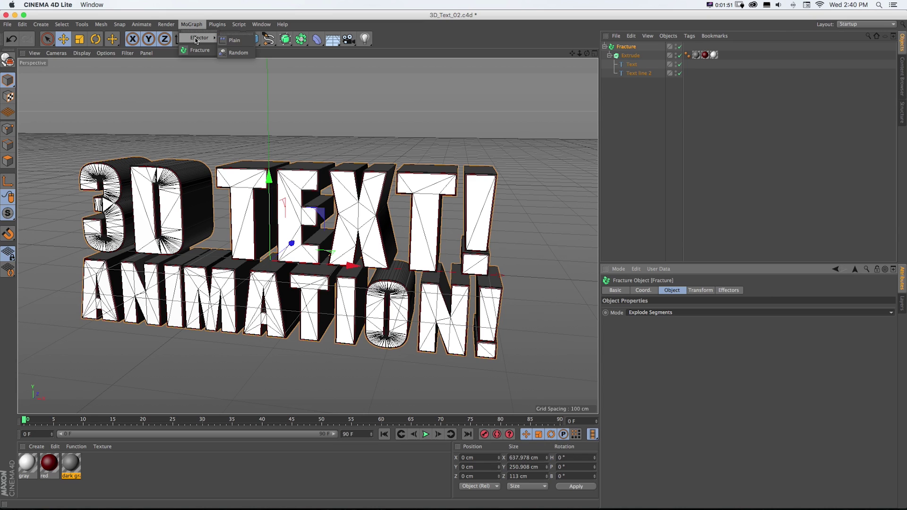
{"action": "left_click", "coordinate": [234, 53]}
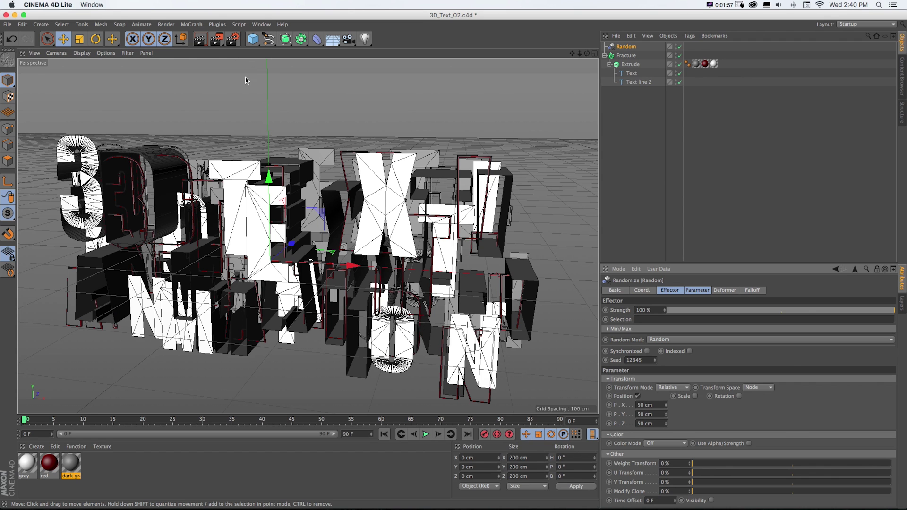
{"action": "left_click_drag", "start_coordinate": [250, 135], "coordinate": [241, 166], "text": "alt"}
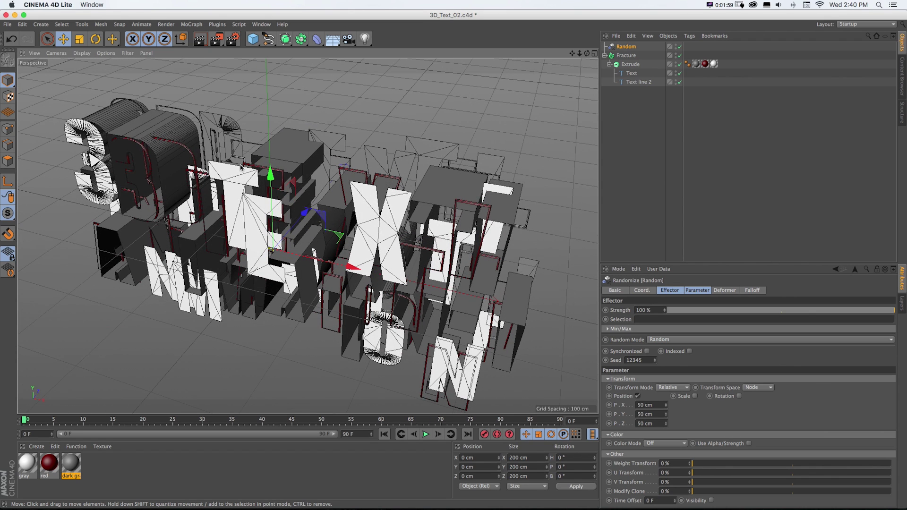
{"action": "key", "text": "super+z"}
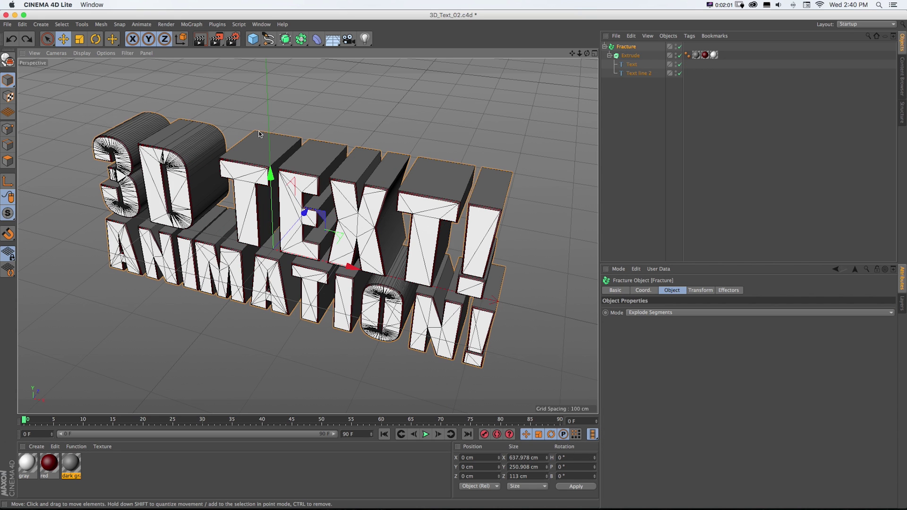
{"action": "key", "text": "super+shift+z"}
{"action": "key", "text": "super+shift+z"}
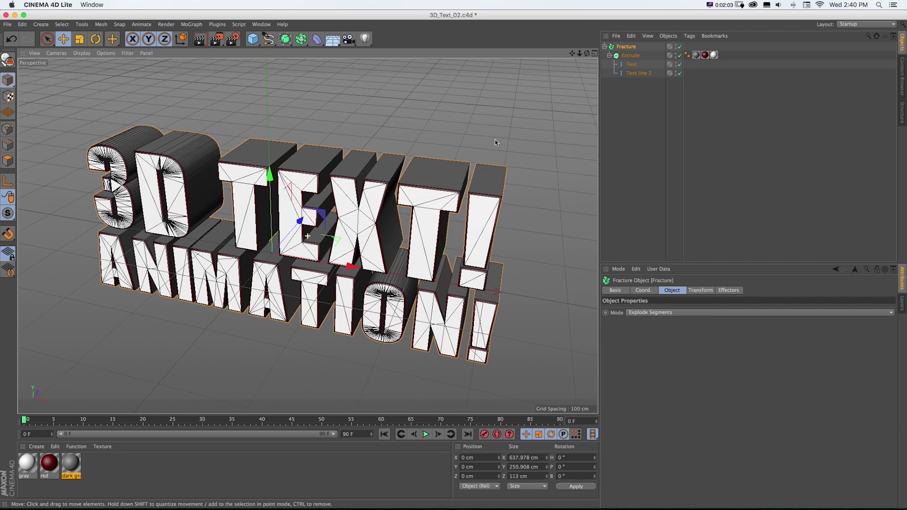
{"action": "left_click", "coordinate": [652, 313]}
{"action": "left_click", "coordinate": [663, 339]}
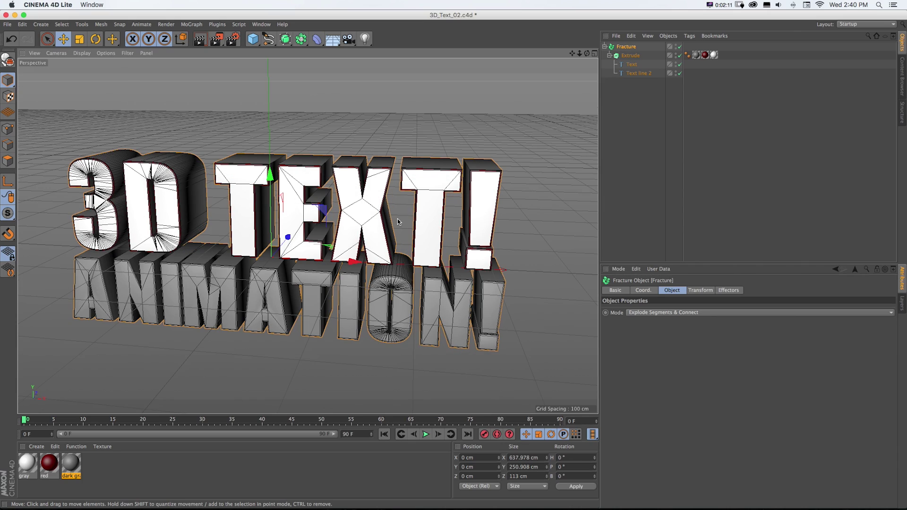
{"action": "left_click_drag", "start_coordinate": [398, 220], "coordinate": [387, 255], "text": "alt"}
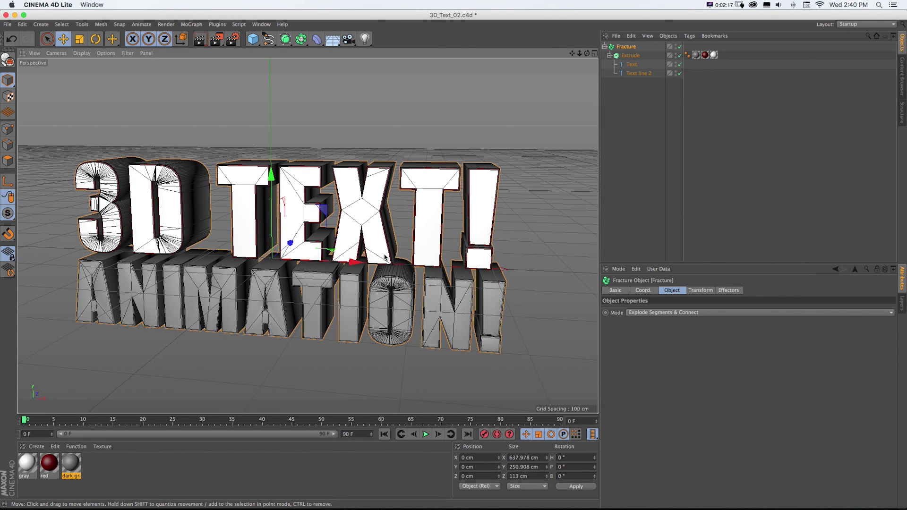
- Make the Extrude object editable and expand its Text and Text line 2 children
{"action": "left_click", "coordinate": [629, 56]}
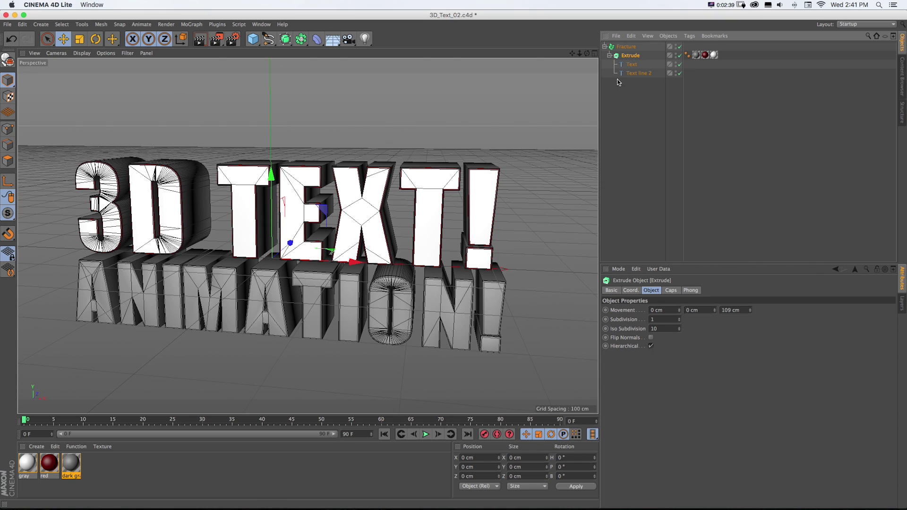
{"action": "left_click", "coordinate": [8, 61]}
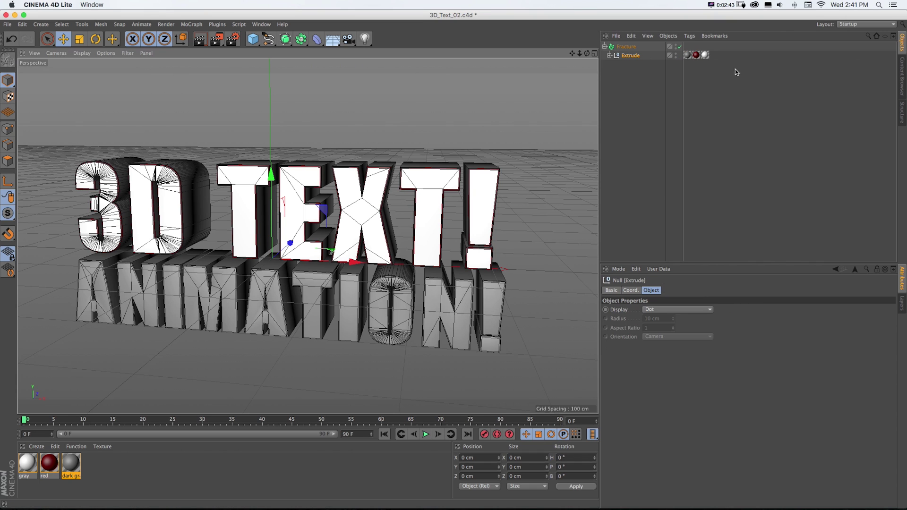
{"action": "left_click", "coordinate": [613, 65]}
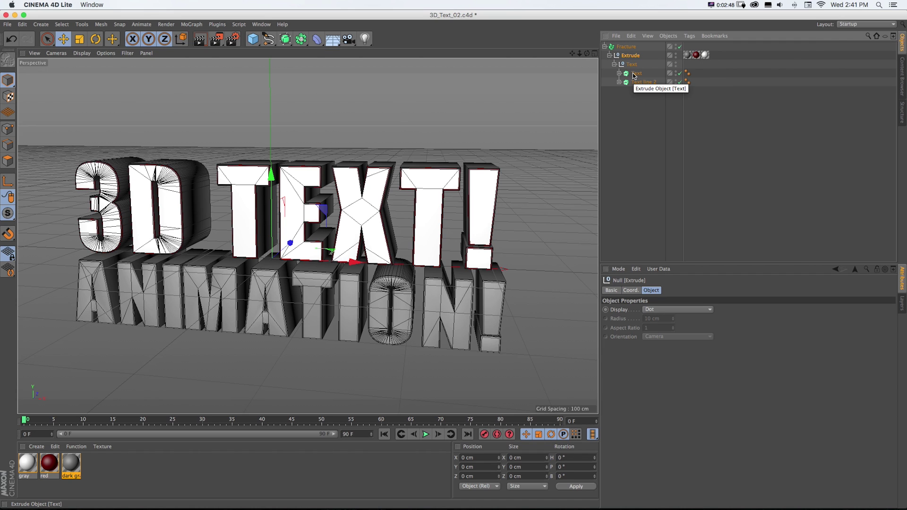
{"action": "left_click", "coordinate": [634, 74]}
{"action": "left_click", "coordinate": [635, 83], "text": "shift"}
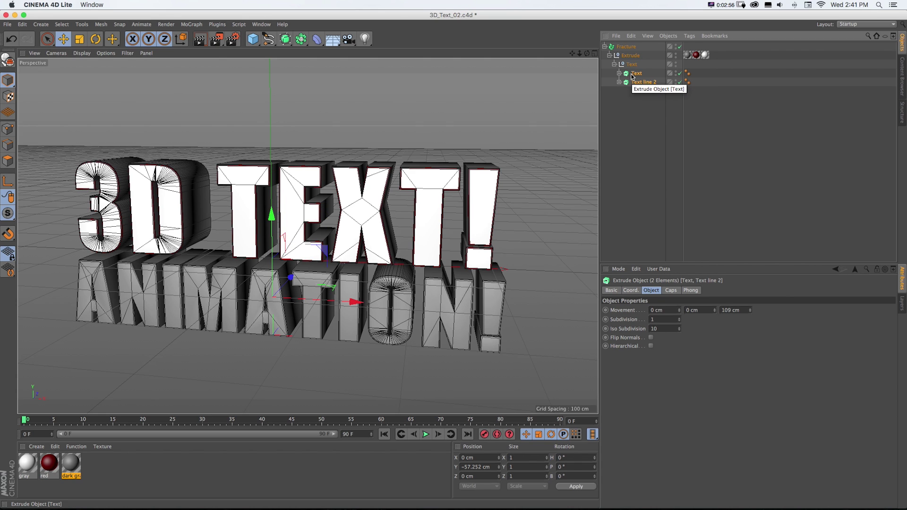
{"action": "left_click", "coordinate": [620, 74]}
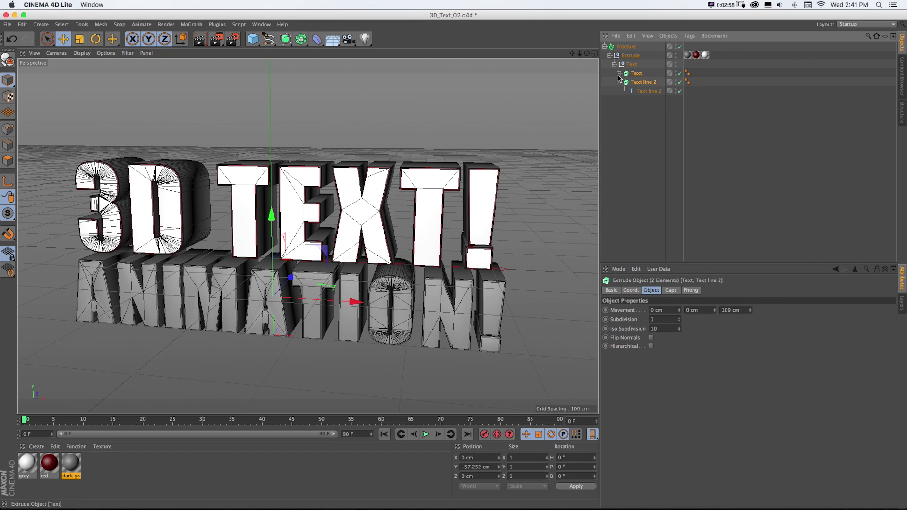
{"action": "left_click", "coordinate": [620, 74]}
{"action": "left_click", "coordinate": [619, 82]}
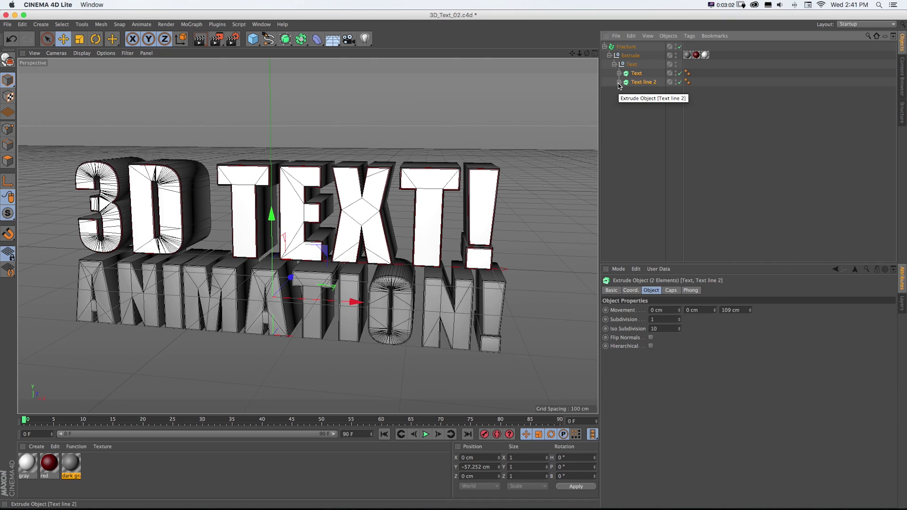
{"action": "left_click", "coordinate": [619, 82]}
{"action": "left_click", "coordinate": [621, 74]}
{"action": "left_click", "coordinate": [619, 75]}
{"action": "left_click", "coordinate": [619, 82]}
- Move Text and Text line 2 under Fracture, shift the material tags onto Text, and delete the Extrude null
{"action": "left_click", "coordinate": [630, 76]}
{"action": "left_click", "coordinate": [633, 82], "text": "shift"}
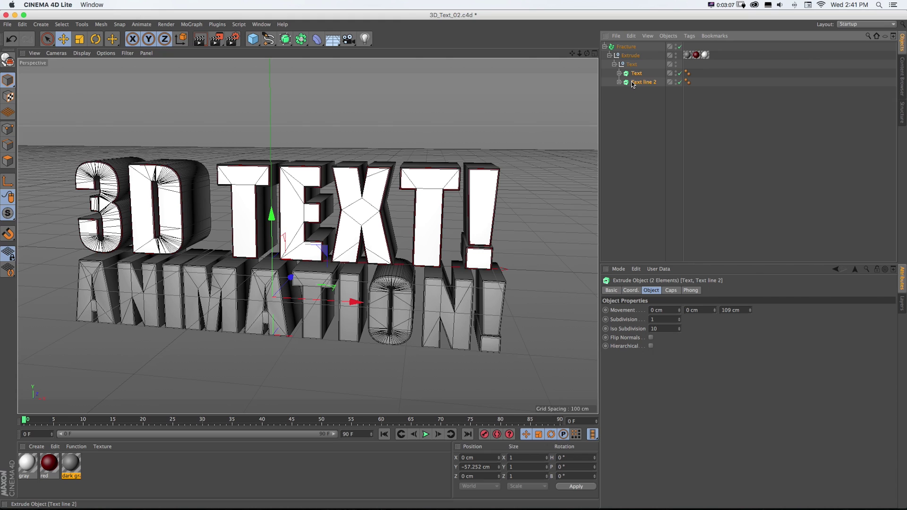
{"action": "left_click_drag", "start_coordinate": [633, 83], "coordinate": [624, 53]}
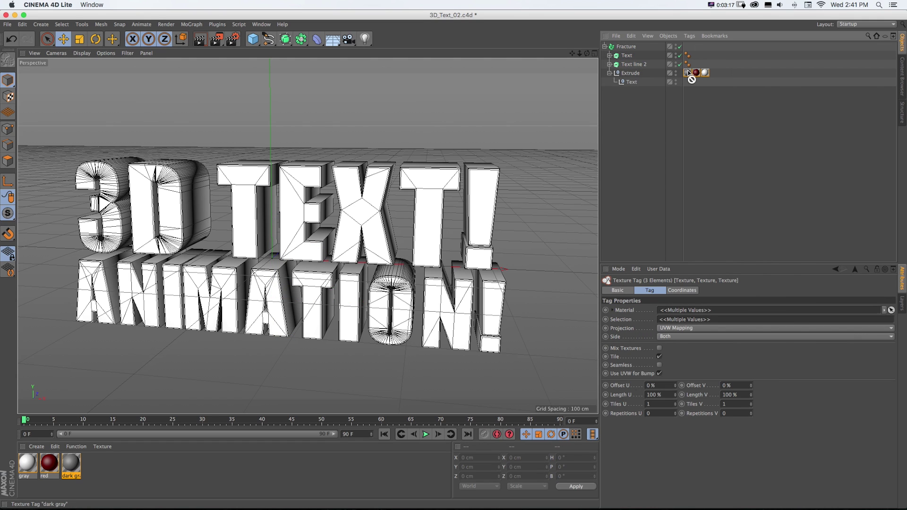
{"action": "left_click_drag", "start_coordinate": [691, 73], "coordinate": [623, 57]}
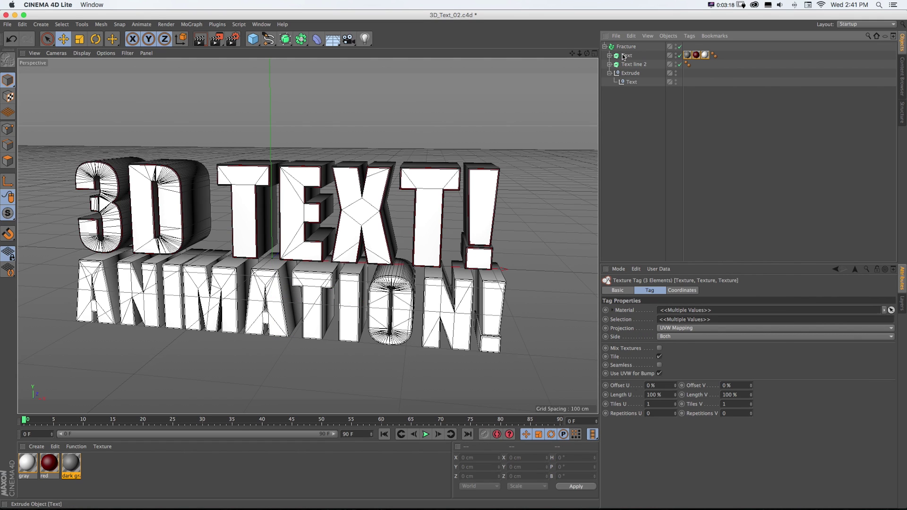
{"action": "left_click", "coordinate": [623, 74]}
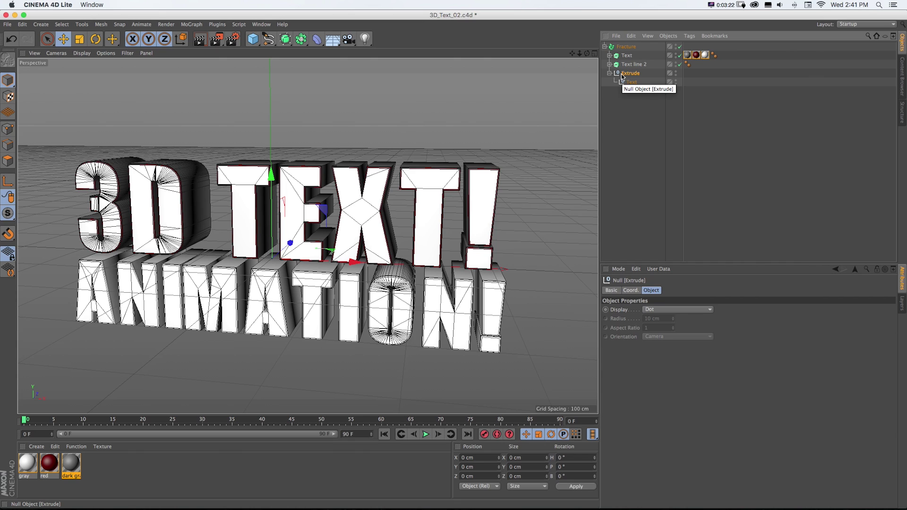
{"action": "key", "text": "Delete"}
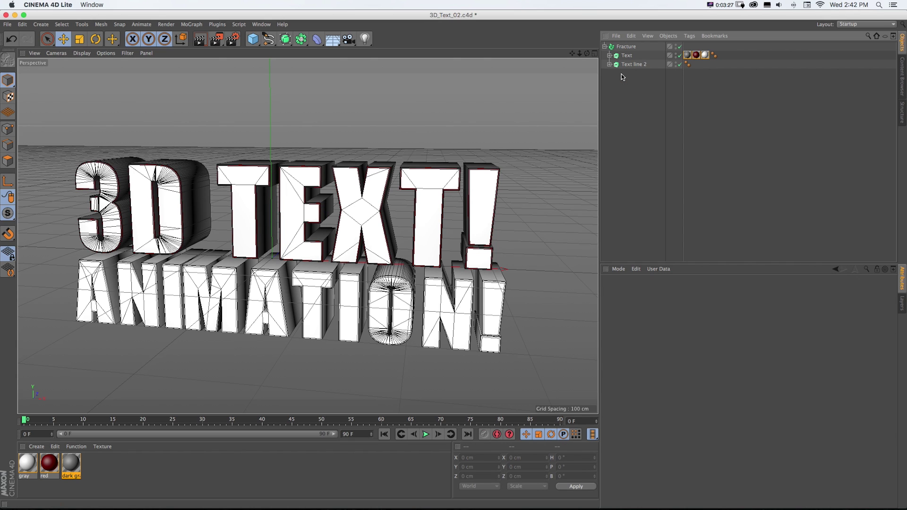
{"action": "left_click_drag", "start_coordinate": [526, 103], "coordinate": [520, 106], "text": "alt"}
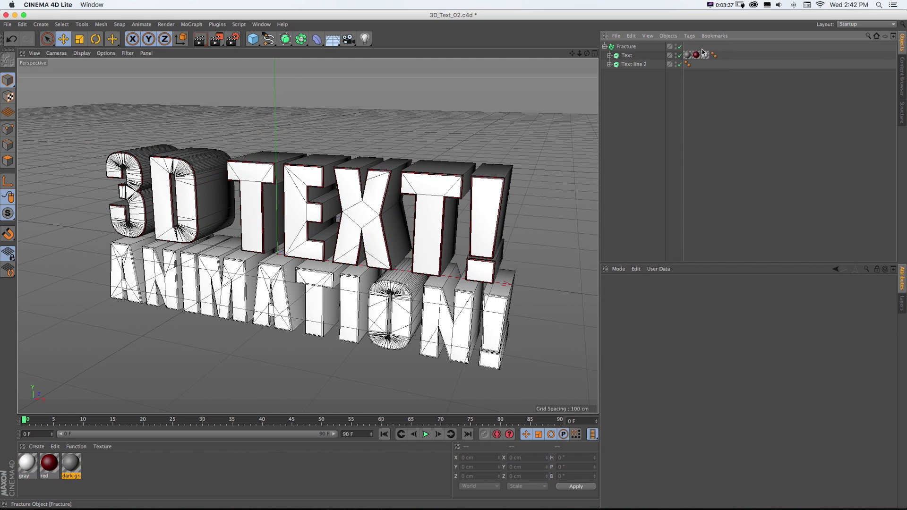
- Copy Text's dark gray, red and gray material tags onto Text line 2
{"action": "left_click", "coordinate": [687, 55]}
{"action": "left_click_drag", "start_coordinate": [687, 55], "coordinate": [633, 67]}
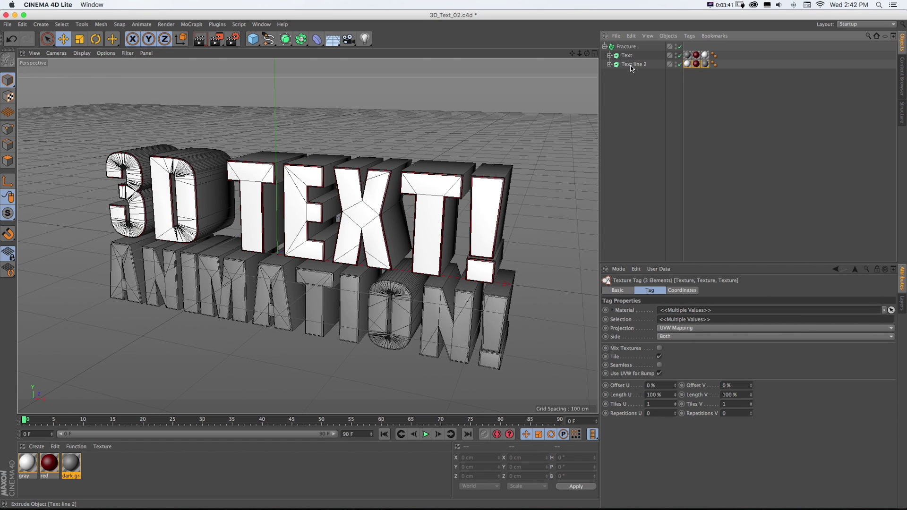
{"action": "left_click", "coordinate": [689, 69]}
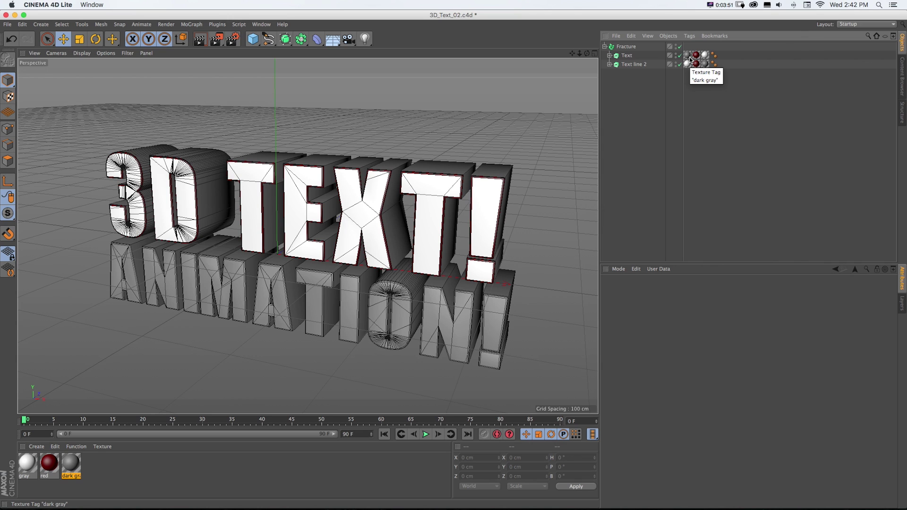
{"action": "left_click", "coordinate": [705, 64]}
{"action": "left_click", "coordinate": [696, 65]}
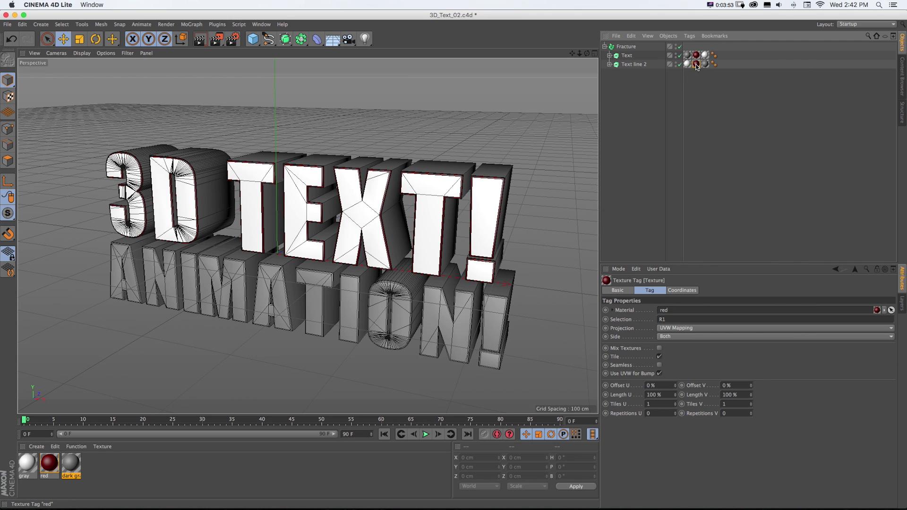
- Place Text line 2's gray material tag after the red tag, then select Fracture
{"action": "mouse_move", "coordinate": [688, 65]}
{"action": "left_mouse_down"}
{"action": "mouse_move", "coordinate": [706, 66]}
{"action": "mouse_move", "coordinate": [687, 65]}
{"action": "left_mouse_up"}
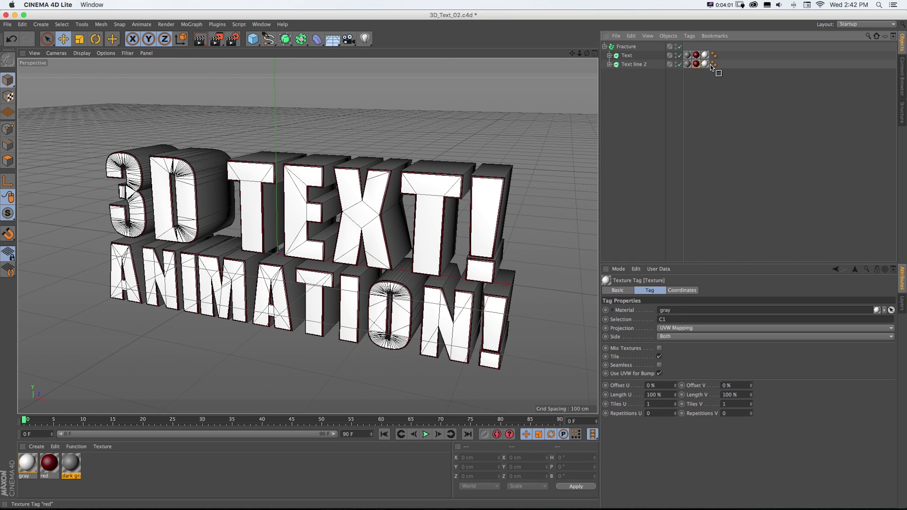
{"action": "left_click", "coordinate": [704, 64]}
{"action": "left_click_drag", "start_coordinate": [699, 66], "coordinate": [711, 65]}
{"action": "left_click", "coordinate": [628, 48]}
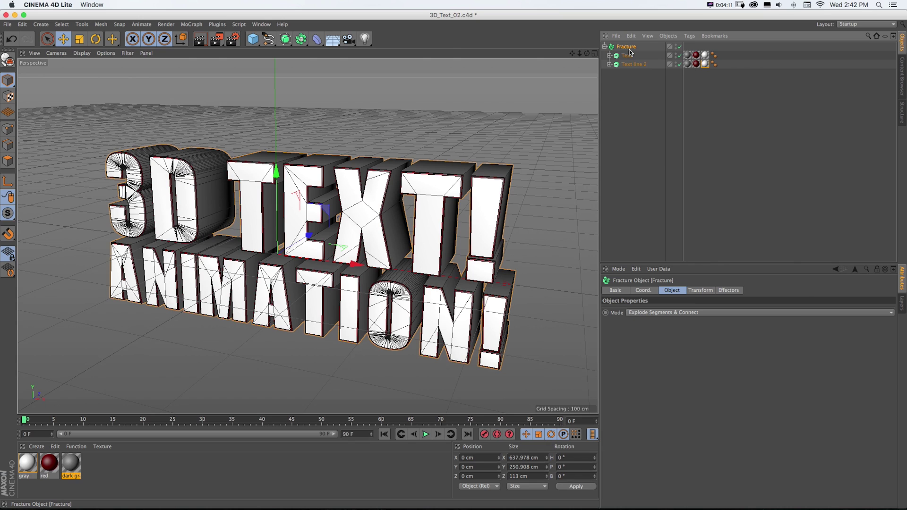
{"action": "left_click", "coordinate": [191, 24]}
{"action": "mouse_move", "coordinate": [200, 38]}
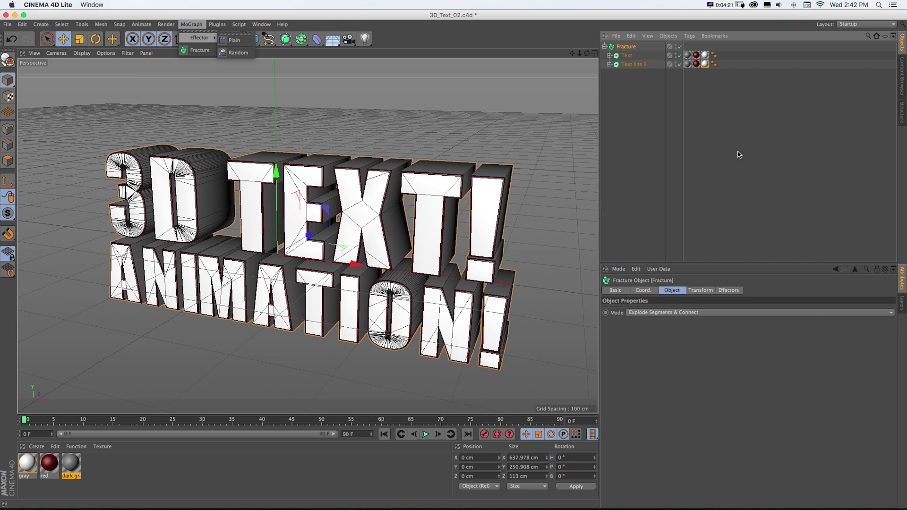
- Add a Plain effector to the fractured text
{"action": "left_click", "coordinate": [638, 122]}
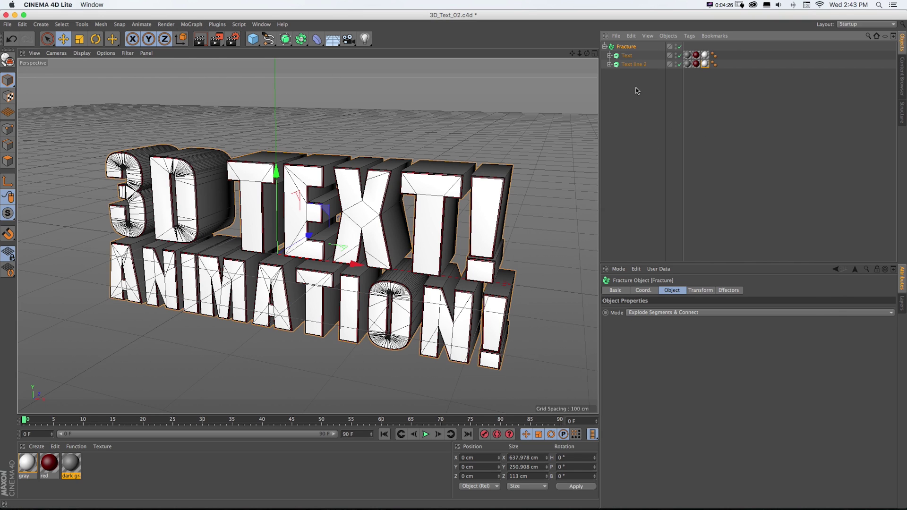
{"action": "left_click", "coordinate": [192, 24]}
{"action": "mouse_move", "coordinate": [201, 37]}
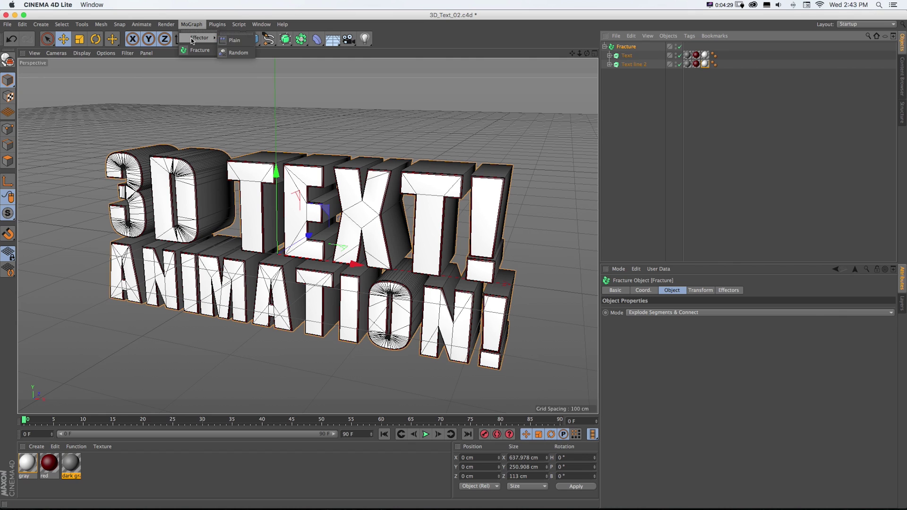
{"action": "left_click", "coordinate": [231, 40]}
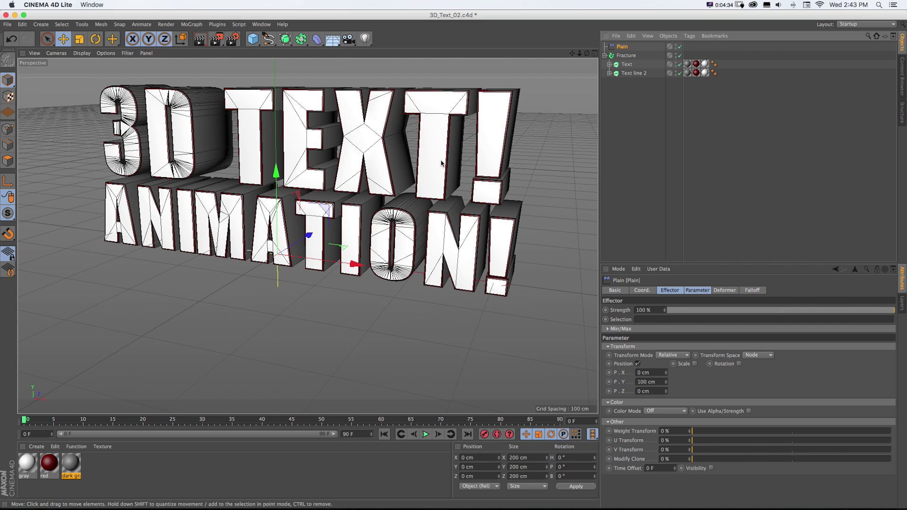
- Switch the Plain effector to rotation and raise its heading, then delete it and reselect Fracture
{"action": "left_click", "coordinate": [638, 364]}
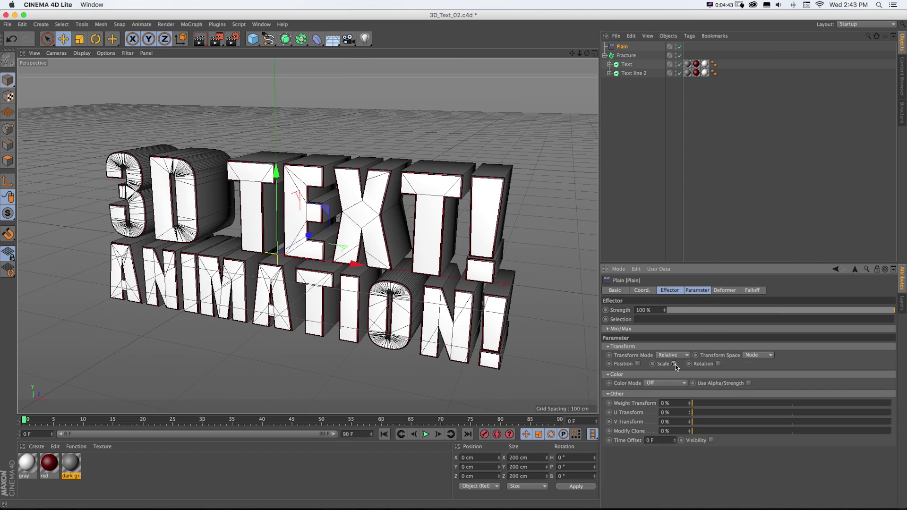
{"action": "left_click", "coordinate": [675, 364]}
{"action": "left_click", "coordinate": [719, 364]}
{"action": "mouse_move", "coordinate": [747, 373]}
{"action": "left_mouse_down"}
{"action": "mouse_move", "coordinate": [746, 352]}
{"action": "mouse_move", "coordinate": [747, 380]}
{"action": "mouse_move", "coordinate": [747, 362]}
{"action": "left_mouse_up"}
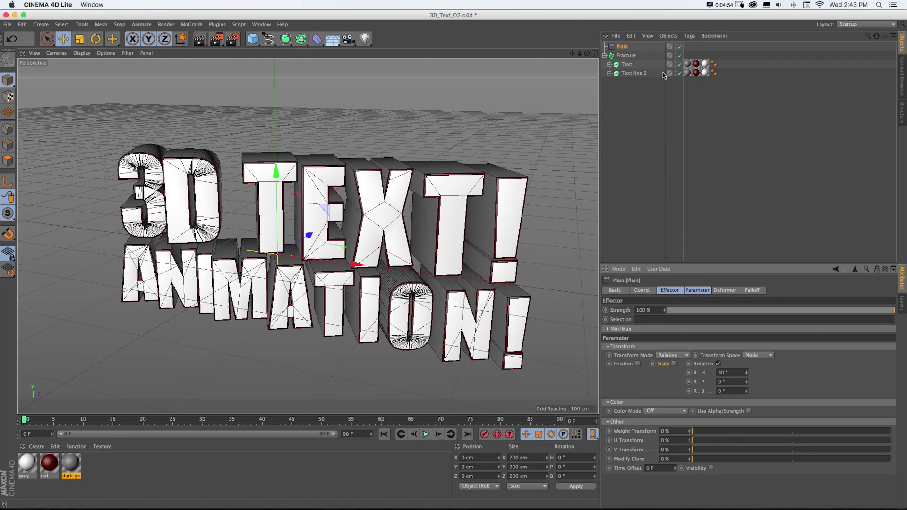
{"action": "key", "text": "Delete"}
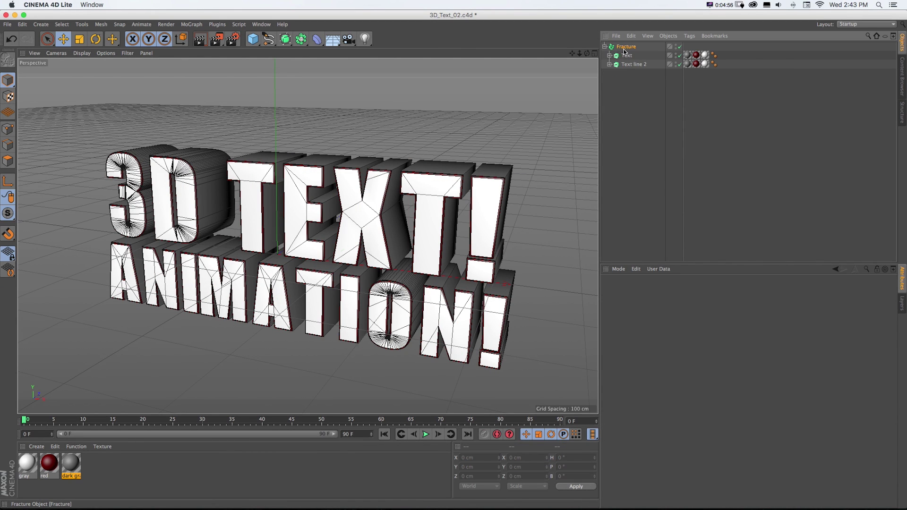
{"action": "left_click", "coordinate": [625, 47]}
- Add a Random effector with uniform scale -0.08 and rotation enabled
{"action": "left_click", "coordinate": [191, 24]}
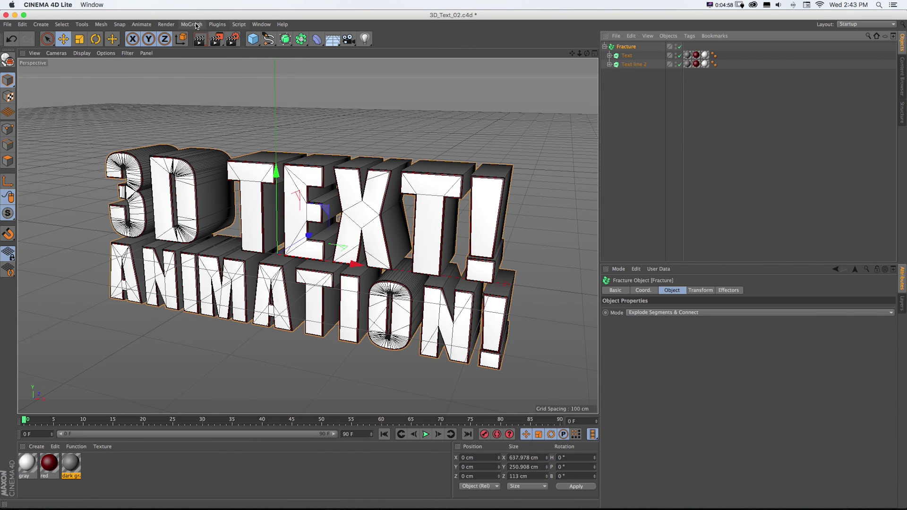
{"action": "mouse_move", "coordinate": [201, 37]}
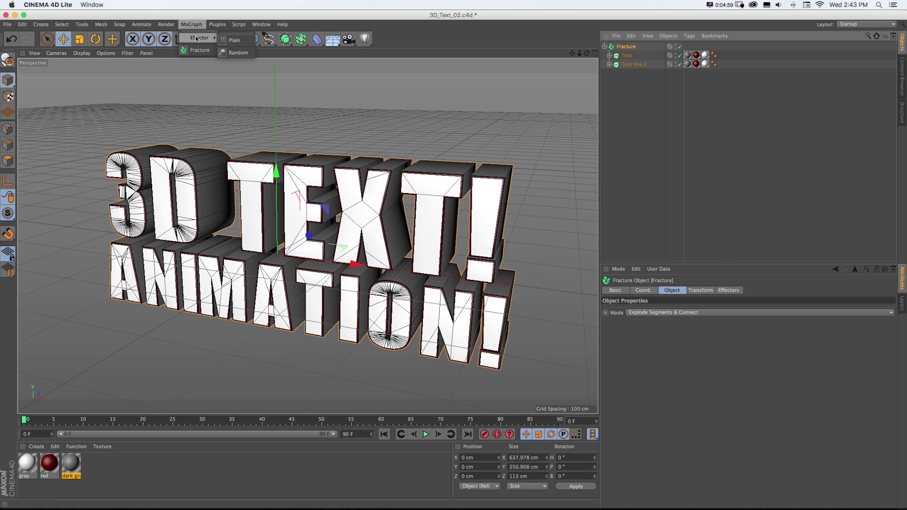
{"action": "left_click", "coordinate": [233, 53]}
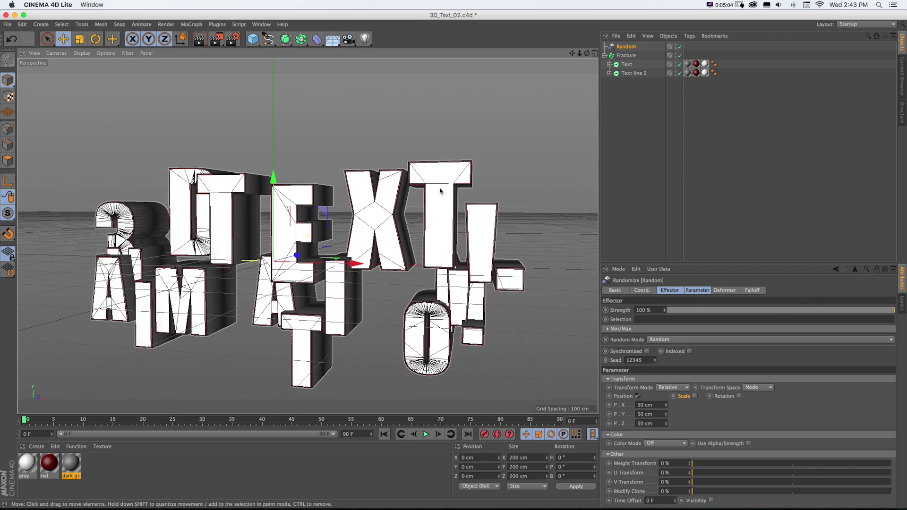
{"action": "left_click", "coordinate": [696, 397]}
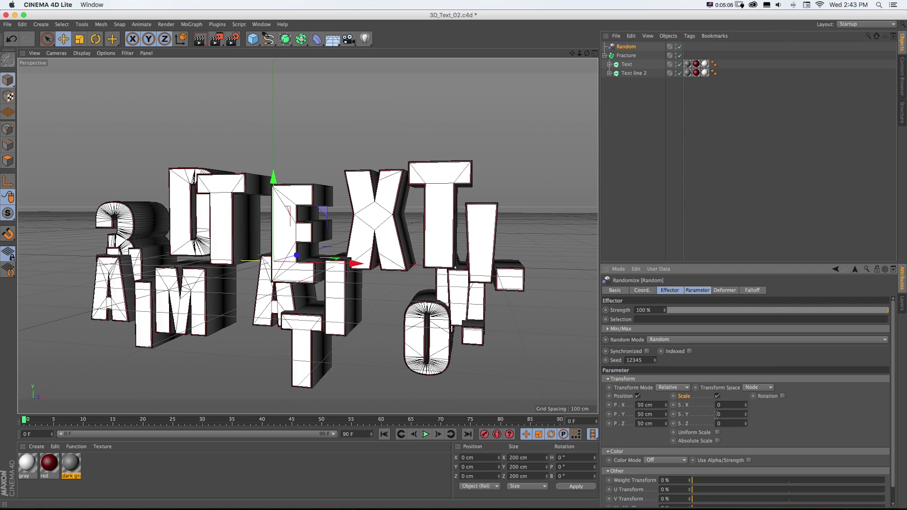
{"action": "left_click", "coordinate": [719, 433]}
{"action": "left_click_drag", "start_coordinate": [746, 405], "coordinate": [813, 404]}
{"action": "left_click", "coordinate": [782, 396]}
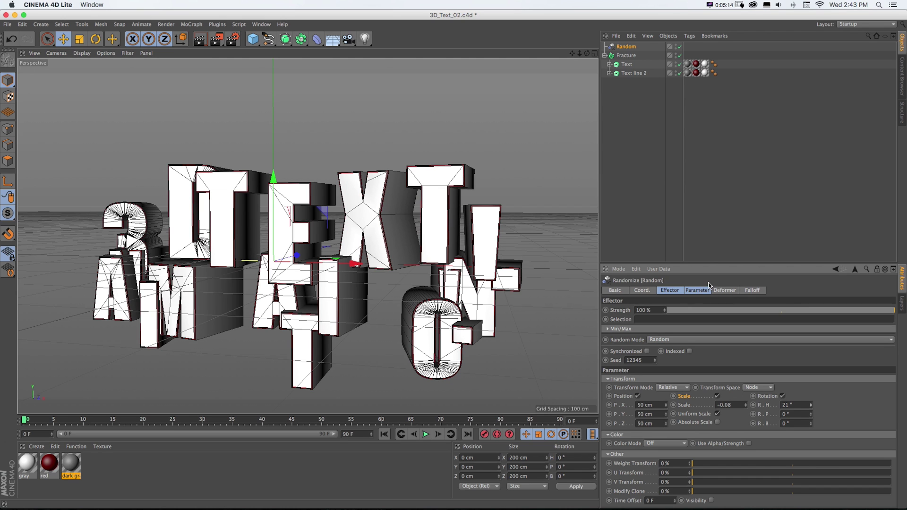
- Step the Random effector's seed up to 12354 for a better letter layout
{"action": "left_click_drag", "start_coordinate": [710, 264], "coordinate": [709, 247]}
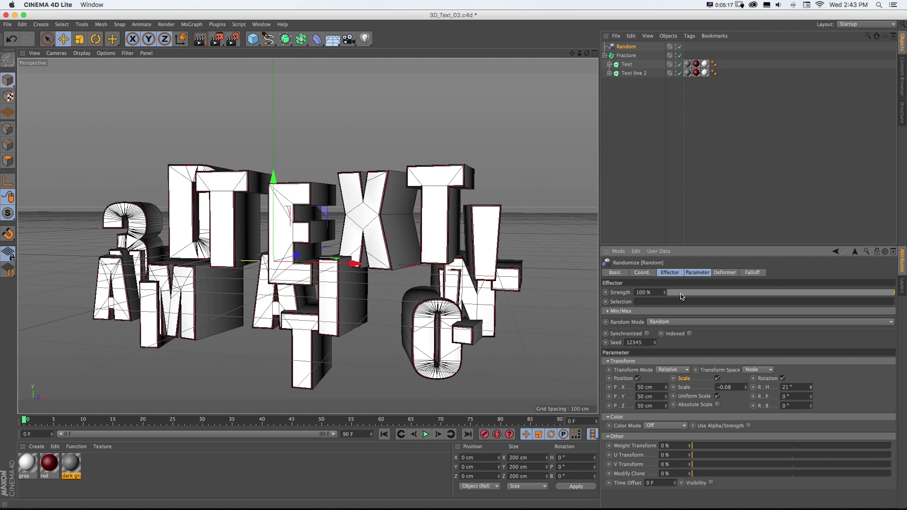
{"action": "left_click", "coordinate": [656, 341]}
{"action": "left_click", "coordinate": [656, 340]}
{"action": "left_click", "coordinate": [656, 342]}
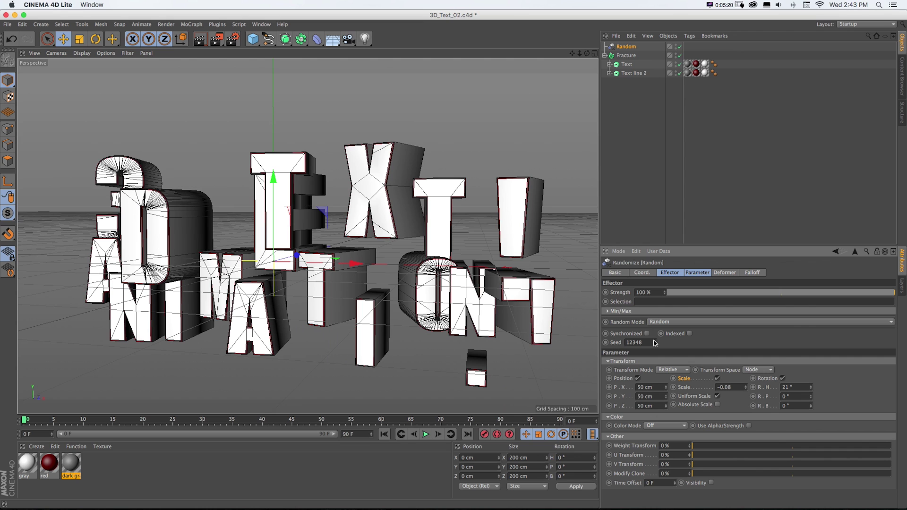
{"action": "left_click", "coordinate": [655, 341]}
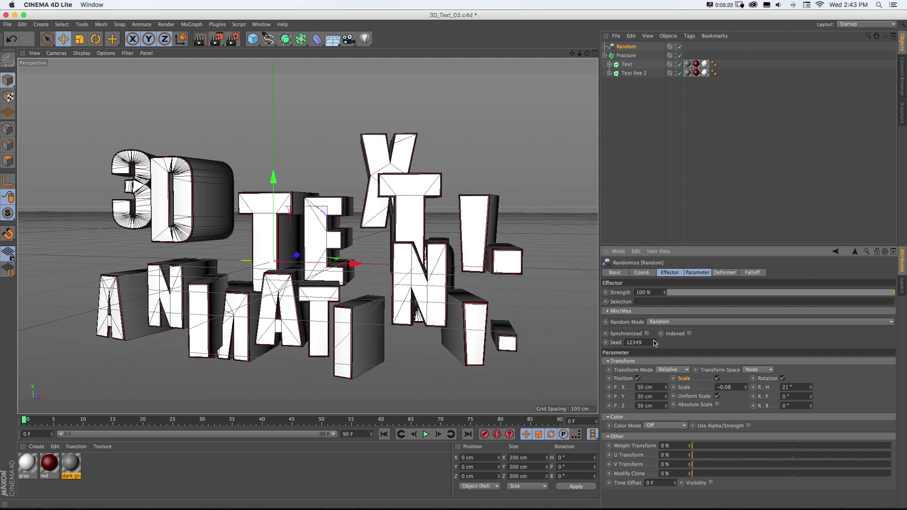
{"action": "left_click", "coordinate": [656, 341]}
{"action": "left_click", "coordinate": [655, 341]}
{"action": "left_click", "coordinate": [655, 342]}
{"action": "left_click", "coordinate": [656, 341]}
{"action": "left_click", "coordinate": [655, 342]}
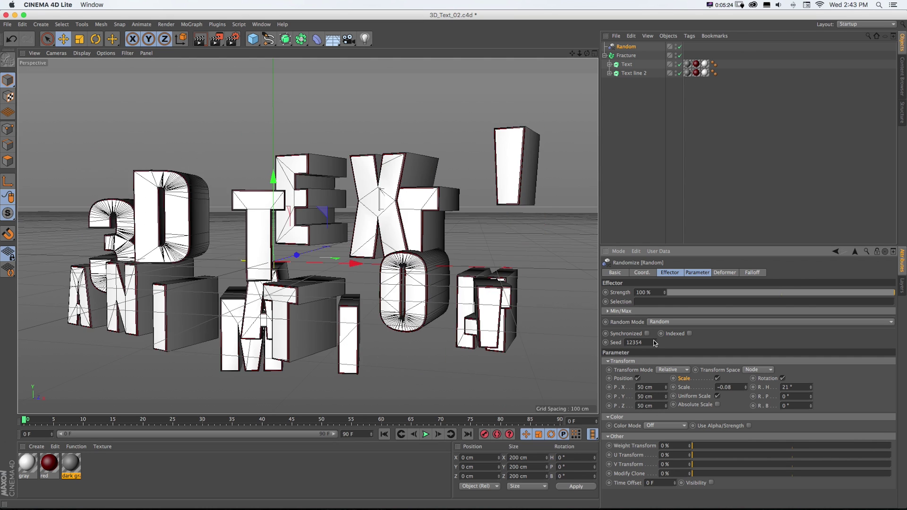
{"action": "left_click", "coordinate": [656, 341]}
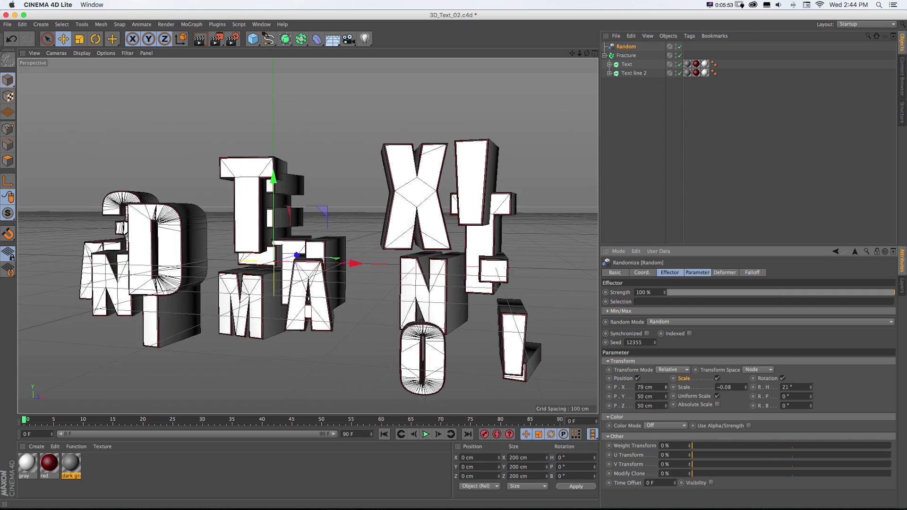
- Set the Random effector to P.X 135 cm, P.Z 452 cm, heading 31° and pitch 26°
{"action": "left_click_drag", "start_coordinate": [666, 388], "coordinate": [667, 357]}
{"action": "left_click_drag", "start_coordinate": [811, 388], "coordinate": [811, 381]}
{"action": "left_click_drag", "start_coordinate": [667, 405], "coordinate": [668, 401]}
{"action": "left_click_drag", "start_coordinate": [580, 53], "coordinate": [581, 65]}
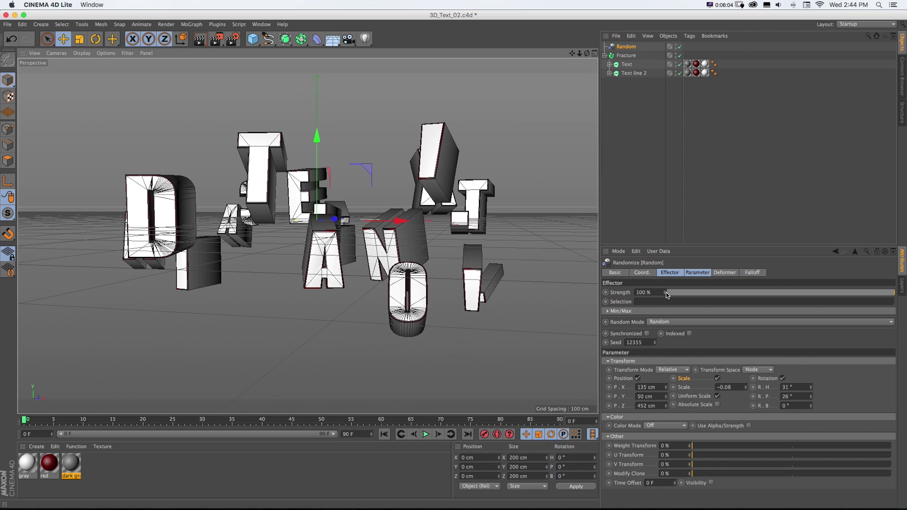
- Keyframe the Random effector's Strength at 100% on frame 0
{"action": "mouse_move", "coordinate": [665, 293]}
{"action": "left_mouse_down"}
{"action": "mouse_move", "coordinate": [665, 316]}
{"action": "mouse_move", "coordinate": [665, 292]}
{"action": "left_mouse_up"}
{"action": "scroll", "coordinate": [510, 240], "scroll_direction": "up", "scroll_amount": 2}
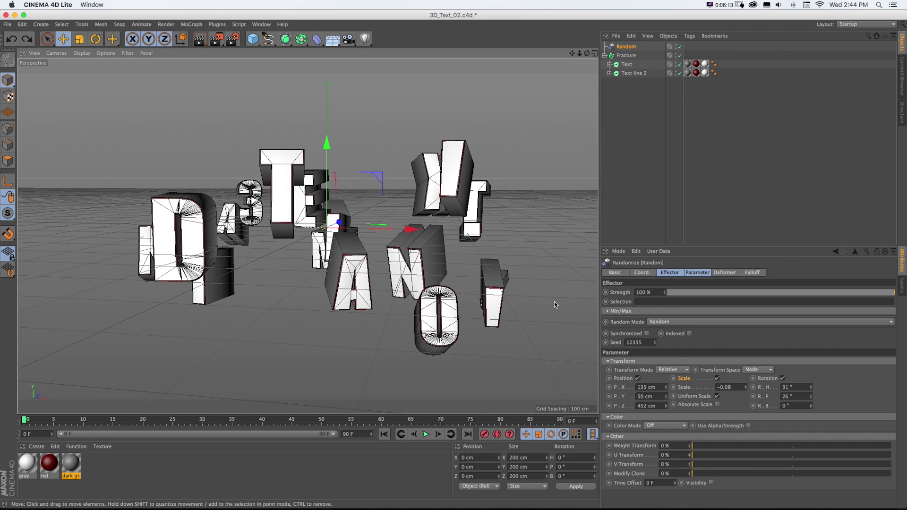
{"action": "left_click", "coordinate": [606, 293], "text": "ctrl"}
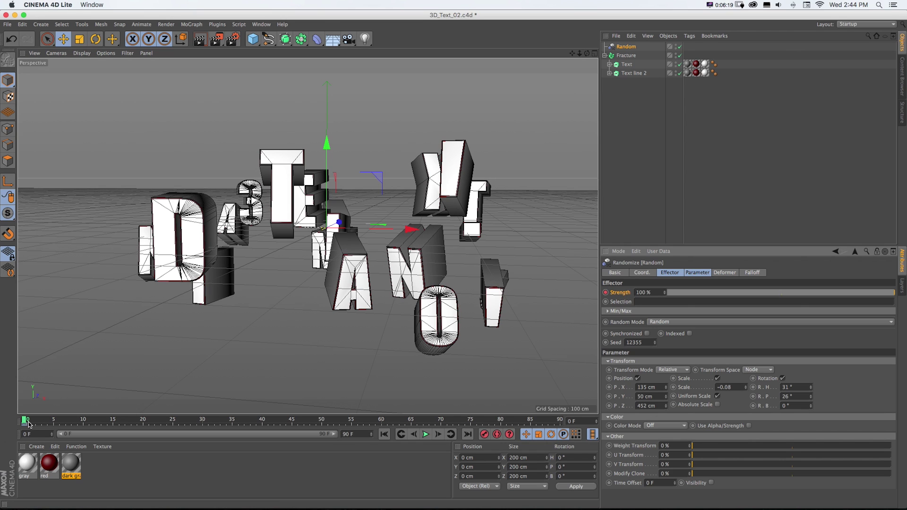
- Keyframe Strength at 0% on frame 20, then scrub between frames 0 and 20 to check
{"action": "left_click_drag", "start_coordinate": [27, 420], "coordinate": [142, 425]}
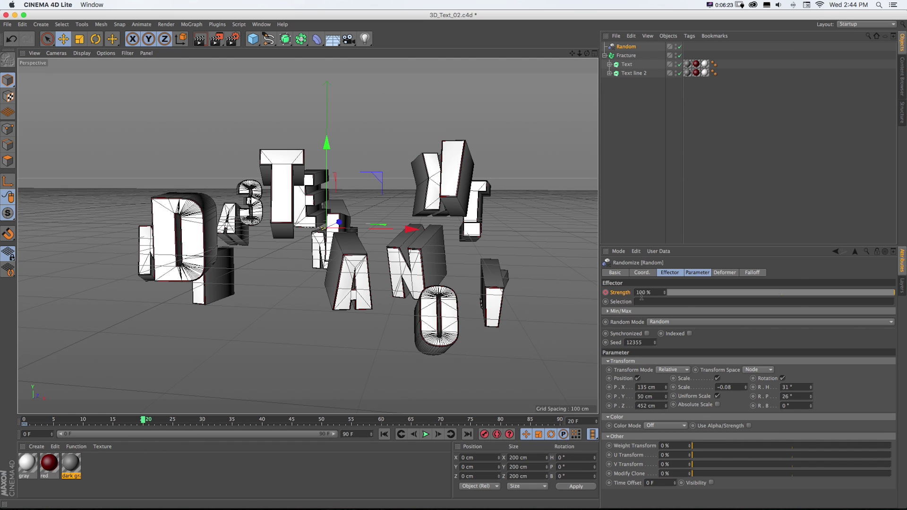
{"action": "left_click_drag", "start_coordinate": [664, 292], "coordinate": [666, 298]}
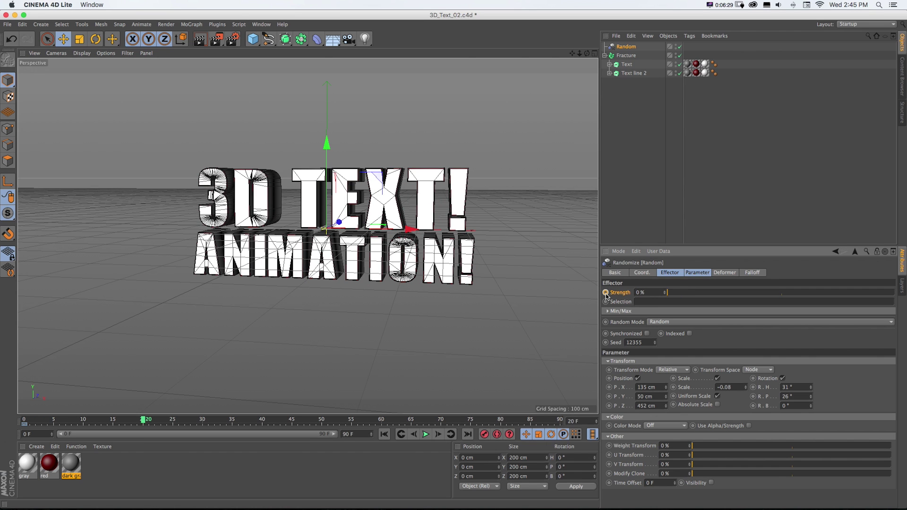
{"action": "left_click", "coordinate": [606, 294]}
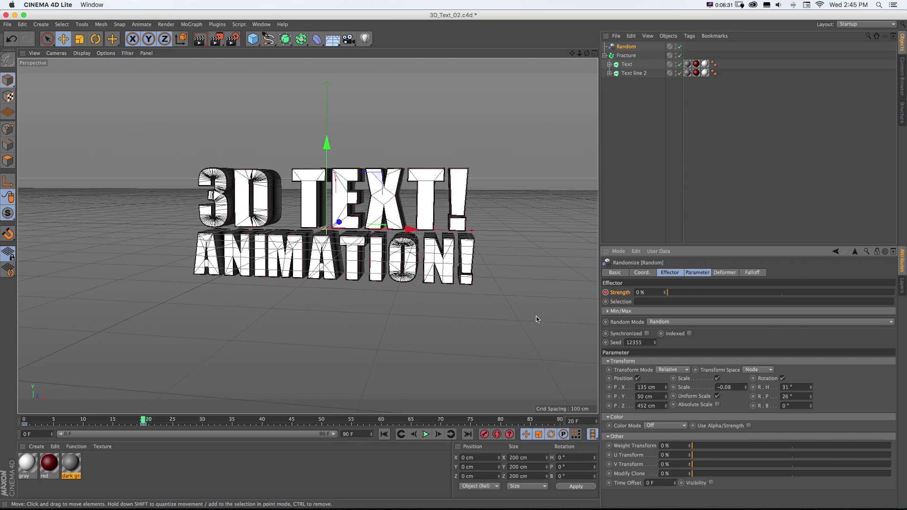
{"action": "left_click_drag", "start_coordinate": [143, 420], "coordinate": [10, 417]}
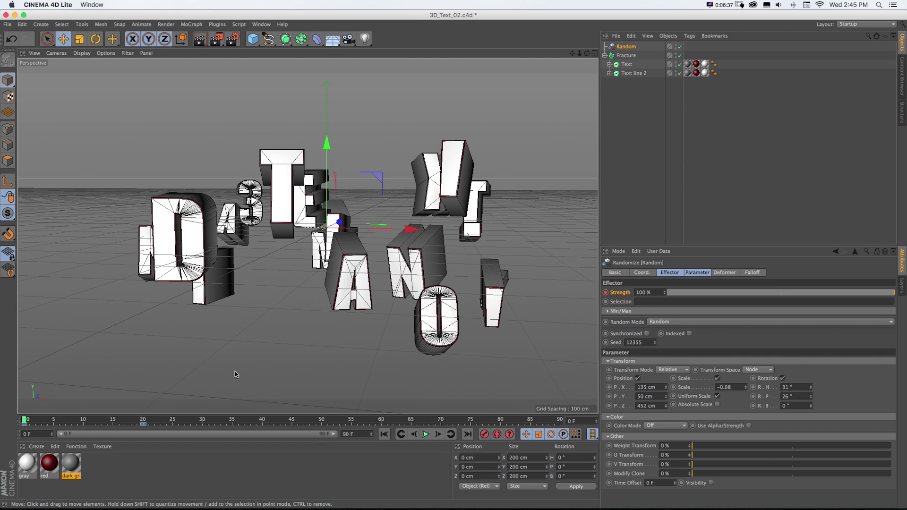
{"action": "left_click_drag", "start_coordinate": [27, 422], "coordinate": [144, 429]}
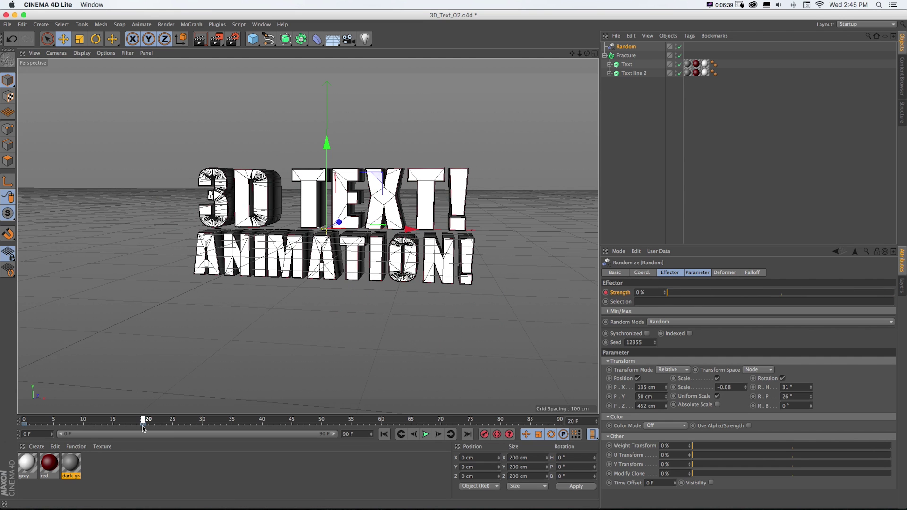
- Open a resized Timeline in F-Curve mode showing the Random effector's Strength curve
{"action": "left_click", "coordinate": [261, 24]}
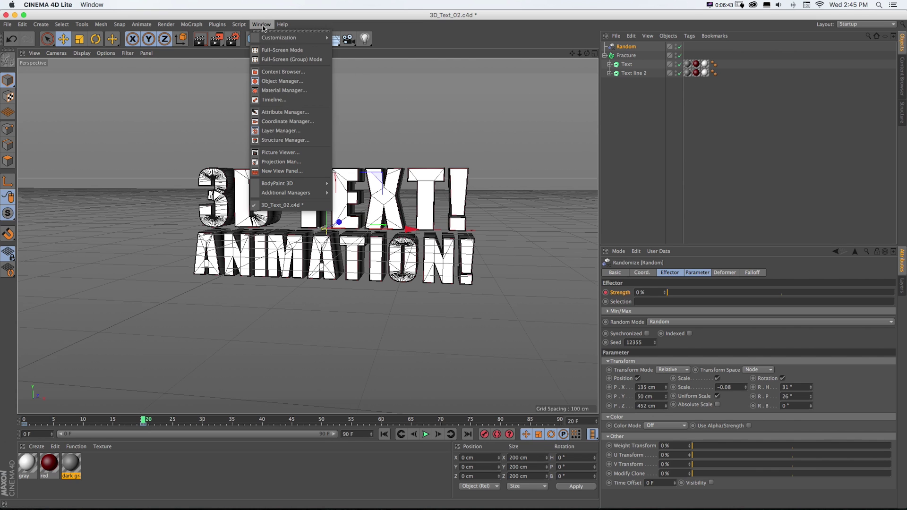
{"action": "left_click", "coordinate": [277, 100]}
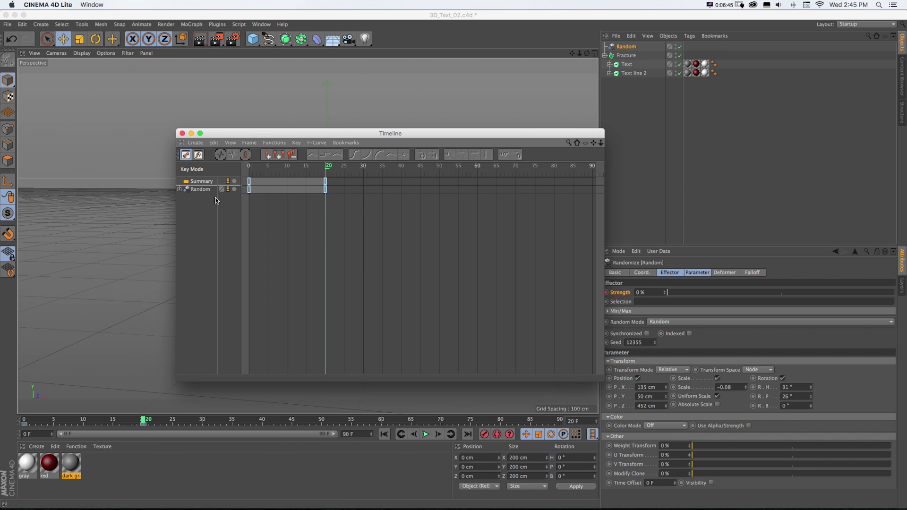
{"action": "left_click_drag", "start_coordinate": [250, 134], "coordinate": [517, 122]}
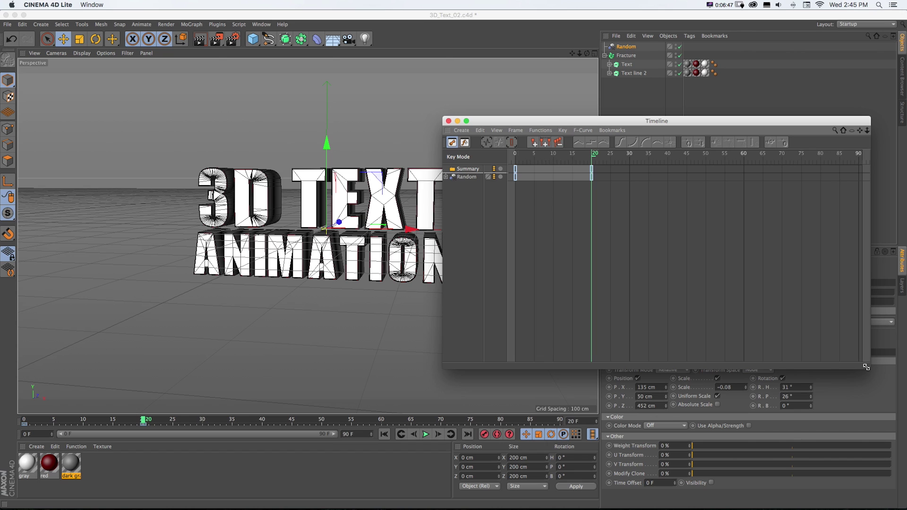
{"action": "left_click_drag", "start_coordinate": [866, 367], "coordinate": [770, 266]}
{"action": "left_click_drag", "start_coordinate": [483, 122], "coordinate": [501, 112]}
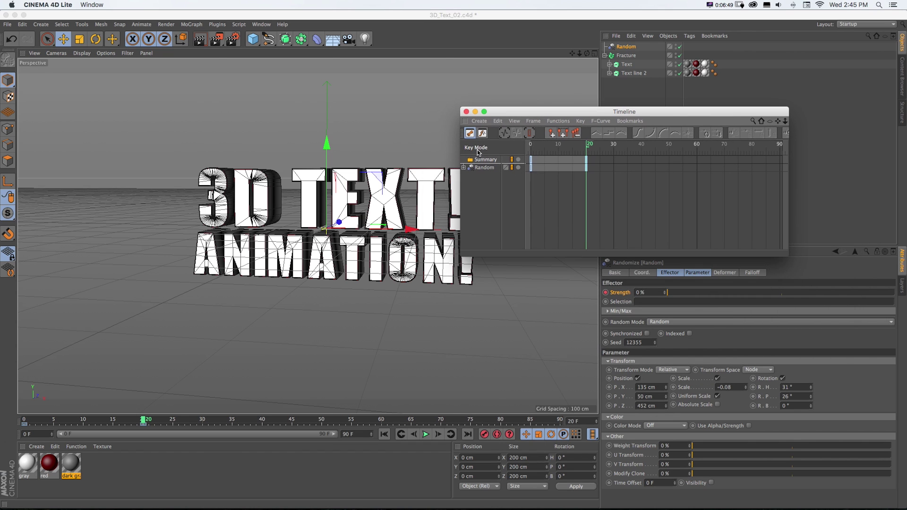
{"action": "left_click", "coordinate": [482, 132]}
{"action": "left_click", "coordinate": [481, 168]}
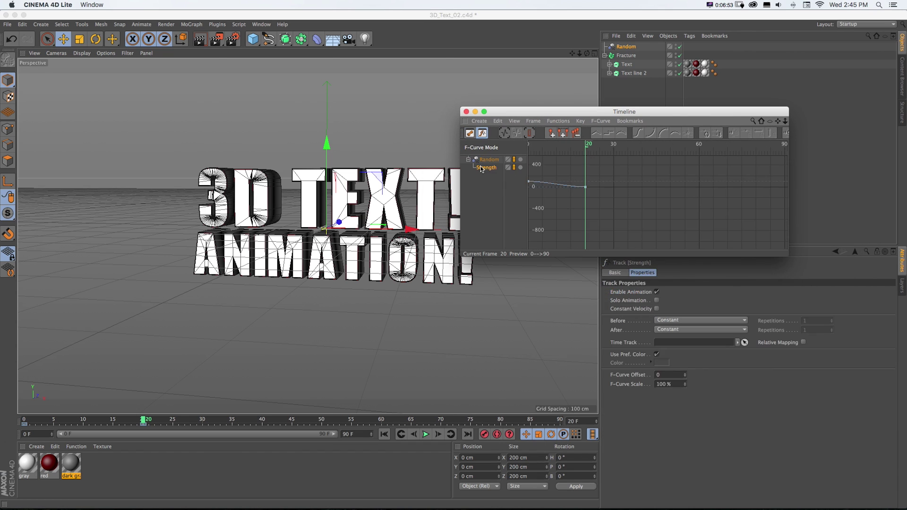
{"action": "key", "text": "h"}
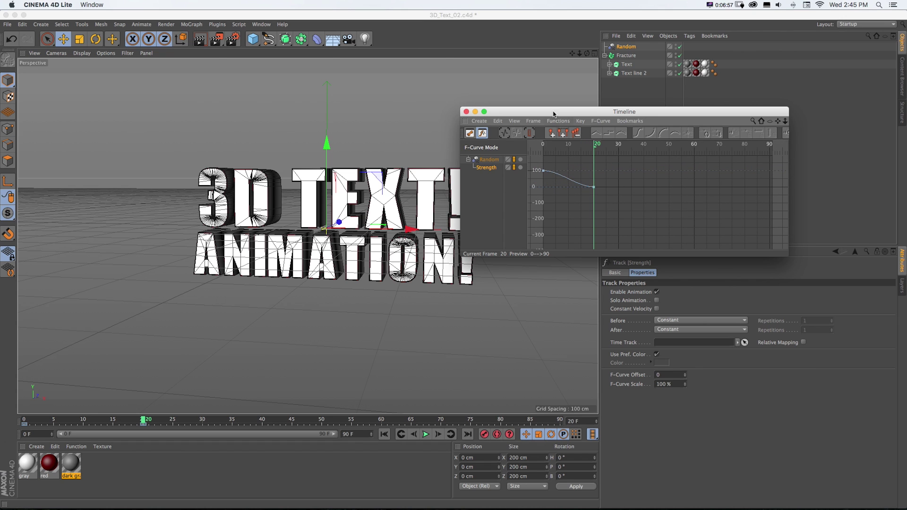
{"action": "left_click_drag", "start_coordinate": [556, 112], "coordinate": [580, 110]}
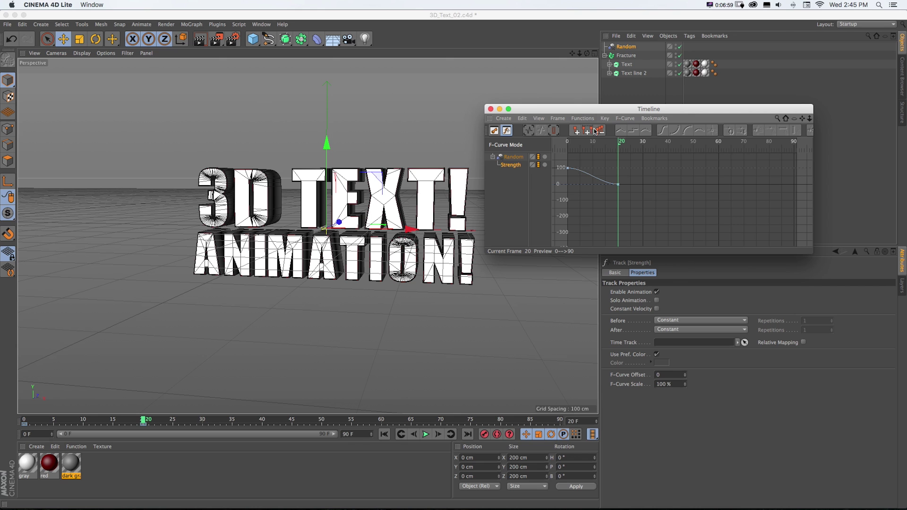
- Play the animation from frame 0 to watch the letters assemble
{"action": "left_click_drag", "start_coordinate": [616, 146], "coordinate": [567, 144]}
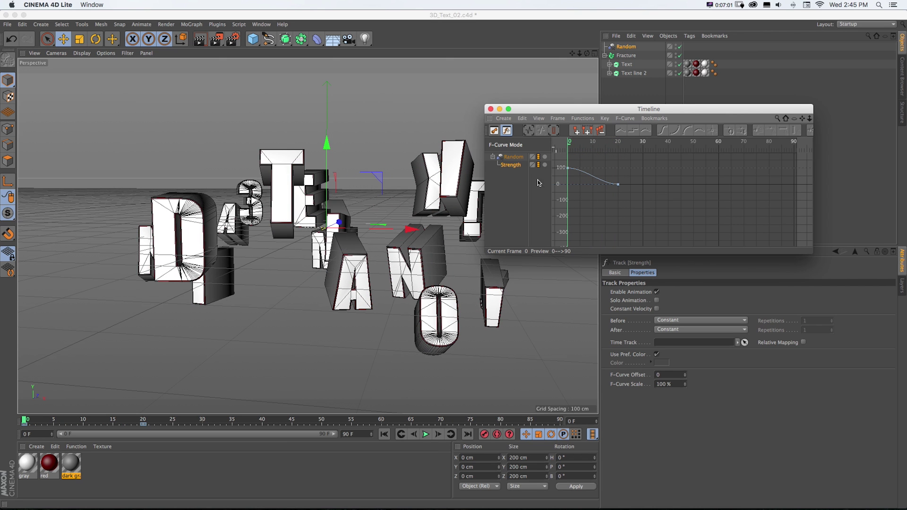
{"action": "left_click", "coordinate": [426, 434]}
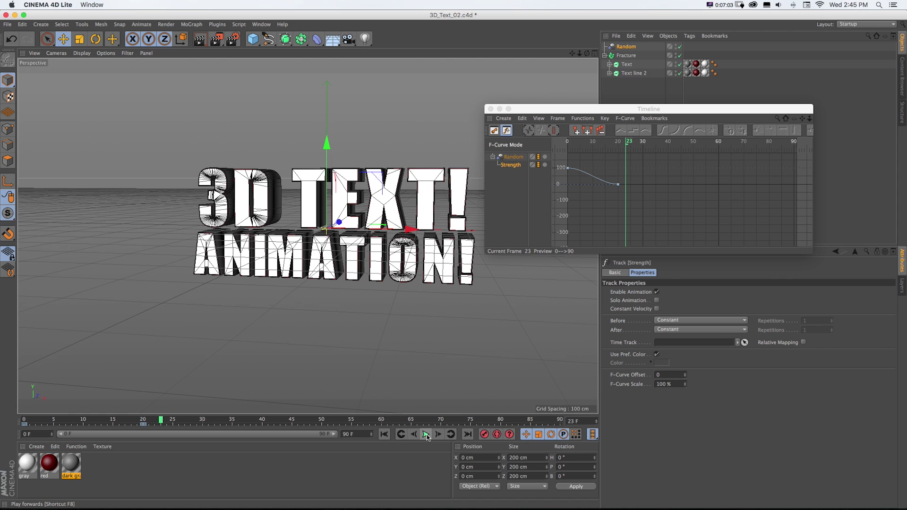
{"action": "left_click", "coordinate": [384, 434]}
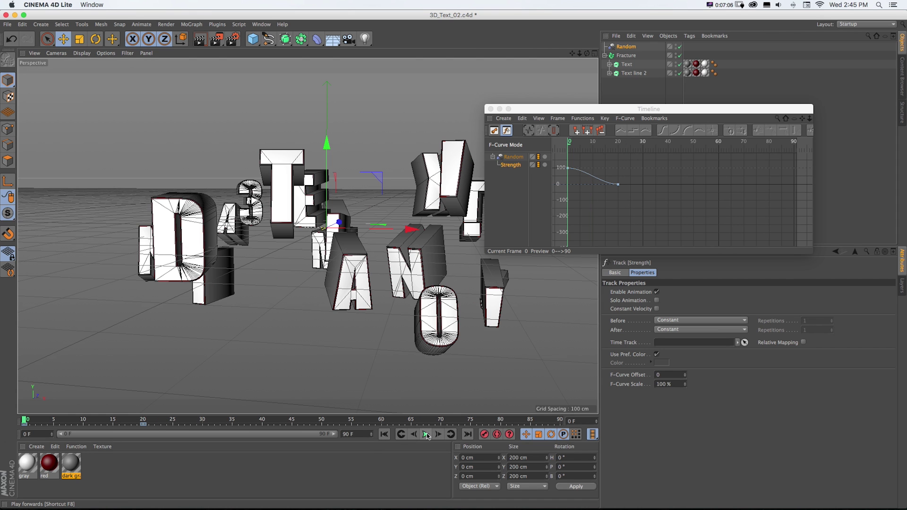
{"action": "left_click", "coordinate": [426, 435]}
{"action": "left_click", "coordinate": [426, 434]}
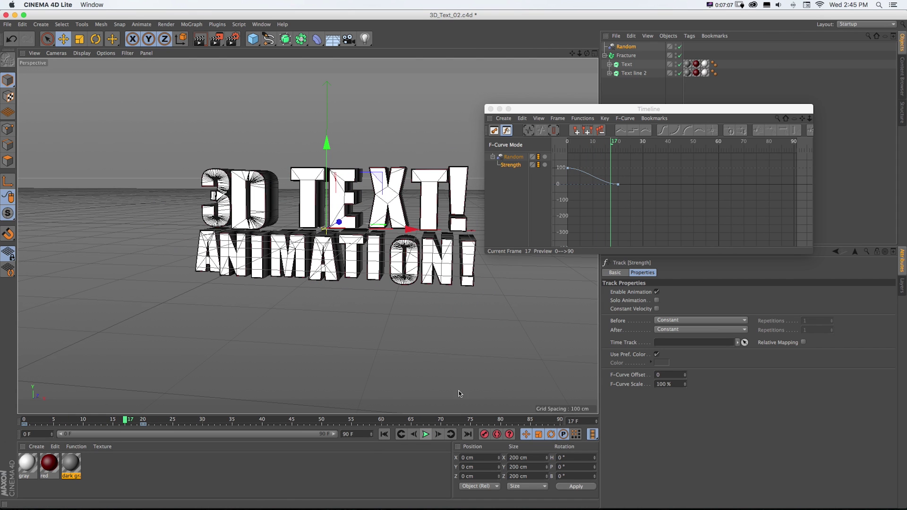
- Move the Strength end key from frame 20 to frame 30 and preview playback
{"action": "left_click", "coordinate": [579, 210]}
{"action": "scroll", "coordinate": [581, 208], "scroll_direction": "up", "scroll_amount": 3}
{"action": "scroll", "coordinate": [614, 198], "scroll_direction": "up", "scroll_amount": 2}
{"action": "left_click_drag", "start_coordinate": [649, 185], "coordinate": [621, 216]}
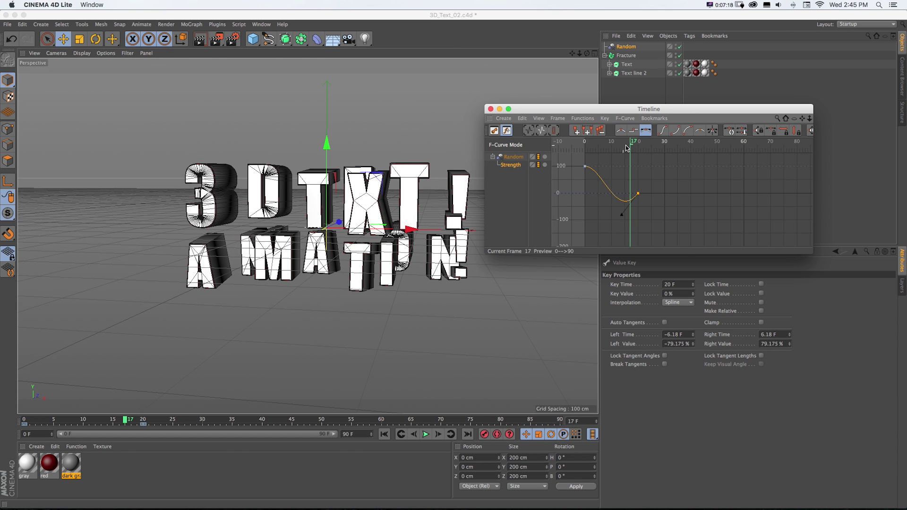
{"action": "left_click_drag", "start_coordinate": [625, 115], "coordinate": [627, 91]}
{"action": "left_click_drag", "start_coordinate": [632, 124], "coordinate": [587, 123]}
{"action": "left_click", "coordinate": [426, 434]}
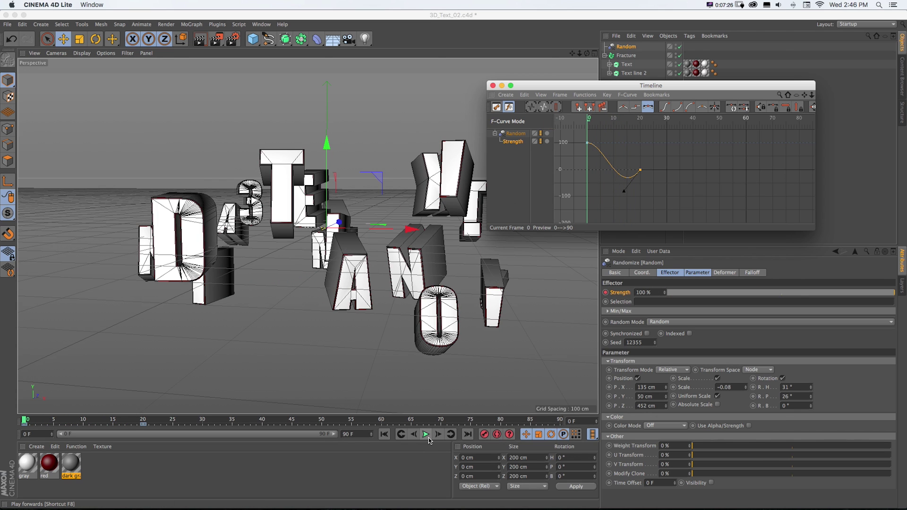
{"action": "left_click", "coordinate": [426, 434]}
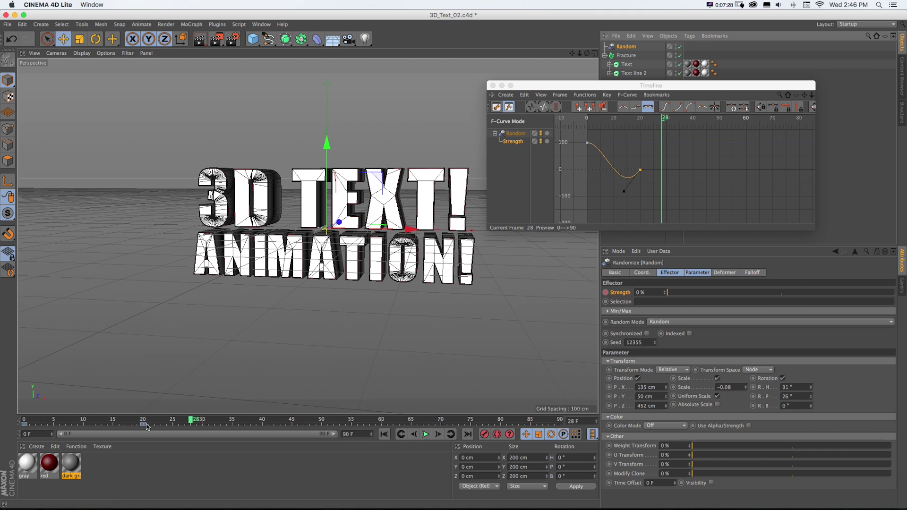
{"action": "left_click_drag", "start_coordinate": [143, 425], "coordinate": [202, 427]}
{"action": "left_click", "coordinate": [426, 434]}
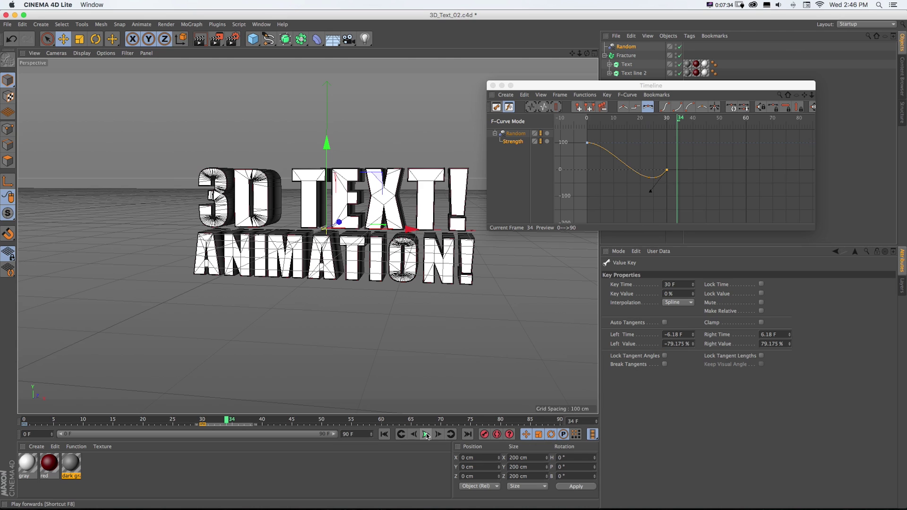
- Lengthen the end key's tangent handle for a smoother ease into 0%
{"action": "left_click_drag", "start_coordinate": [651, 192], "coordinate": [630, 189]}
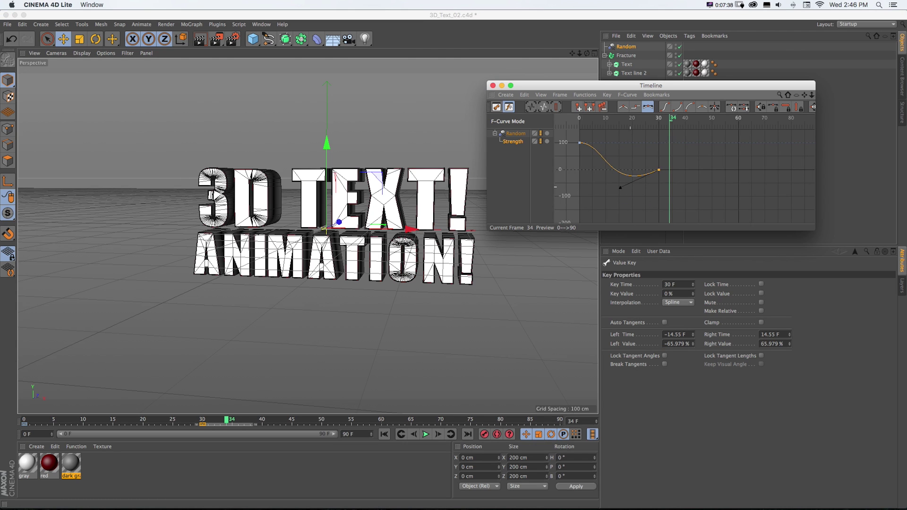
{"action": "key", "text": "h"}
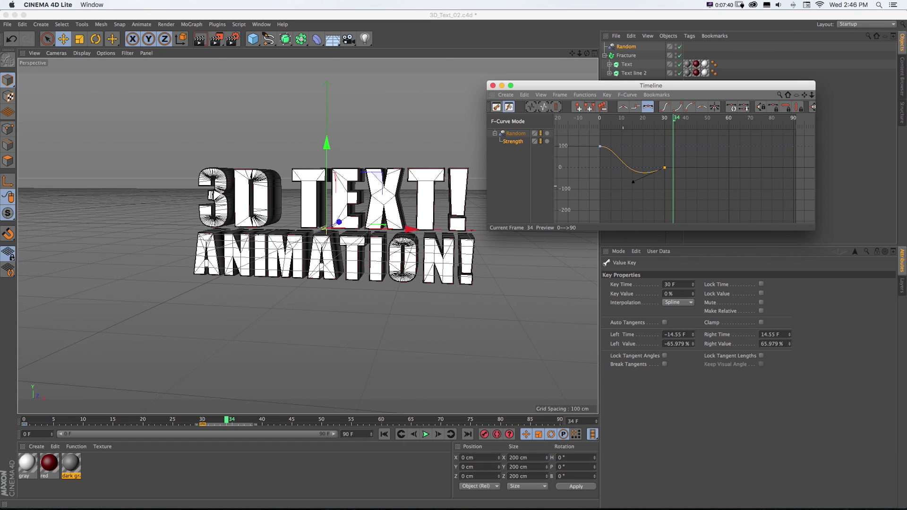
{"action": "middle_click_drag", "start_coordinate": [625, 189], "coordinate": [600, 186]}
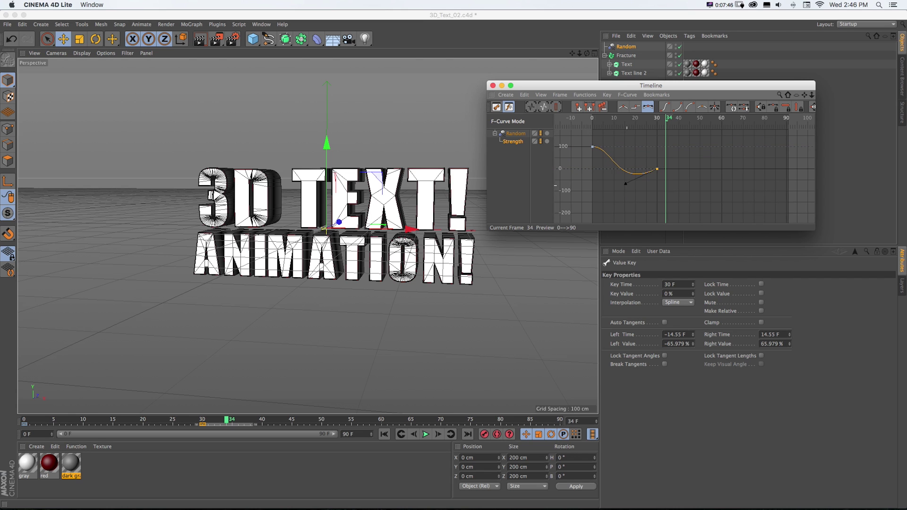
{"action": "right_click_drag", "start_coordinate": [600, 186], "coordinate": [628, 187], "text": "alt"}
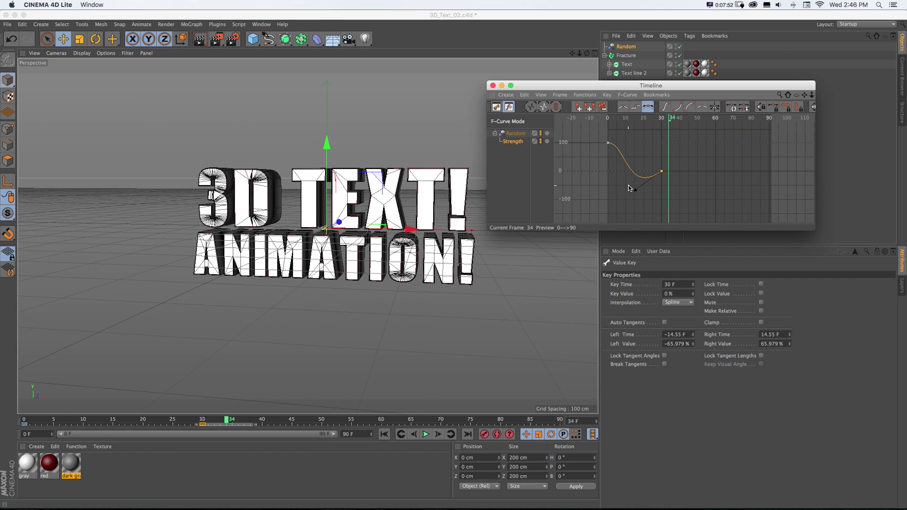
{"action": "right_click_drag", "start_coordinate": [629, 186], "coordinate": [634, 191], "text": "alt"}
- Close the Timeline and replay the animation until the letters have assembled
{"action": "key", "text": "shift+F3"}
{"action": "left_click", "coordinate": [384, 435]}
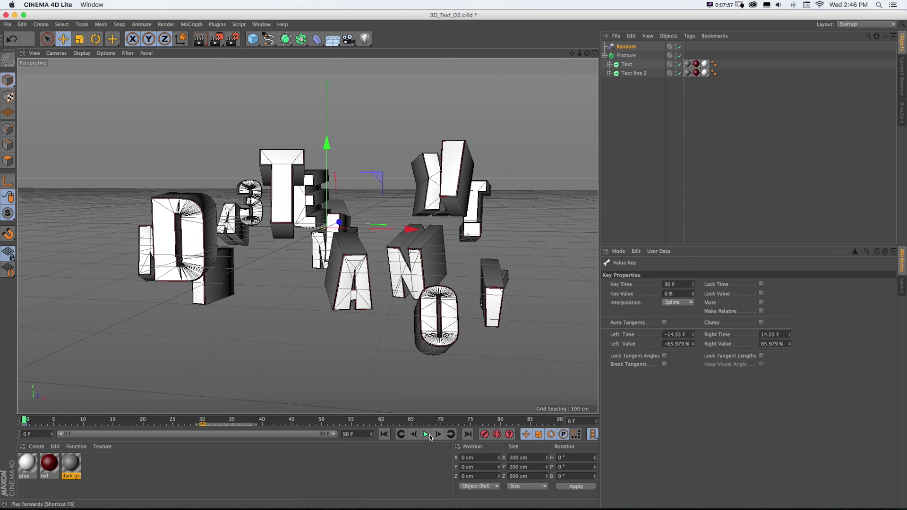
{"action": "left_click", "coordinate": [425, 434]}
{"action": "left_click", "coordinate": [427, 436]}
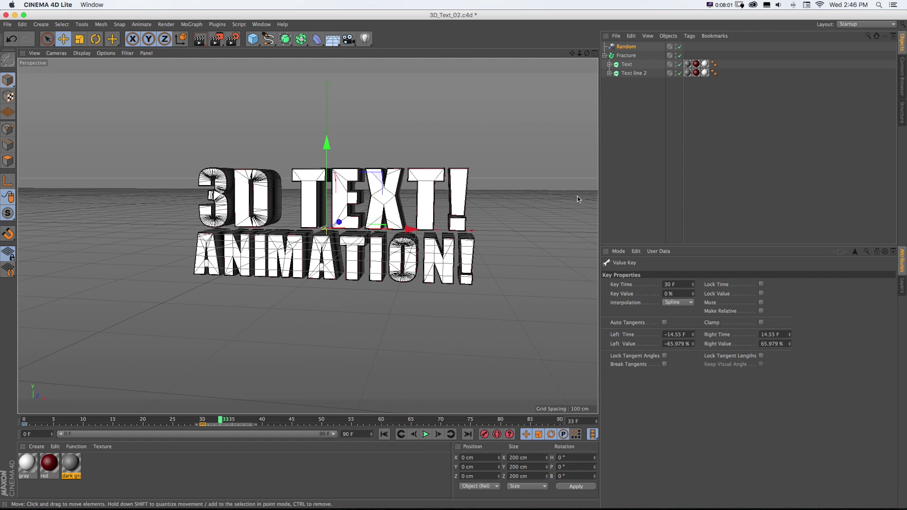
{"action": "left_click", "coordinate": [623, 57]}
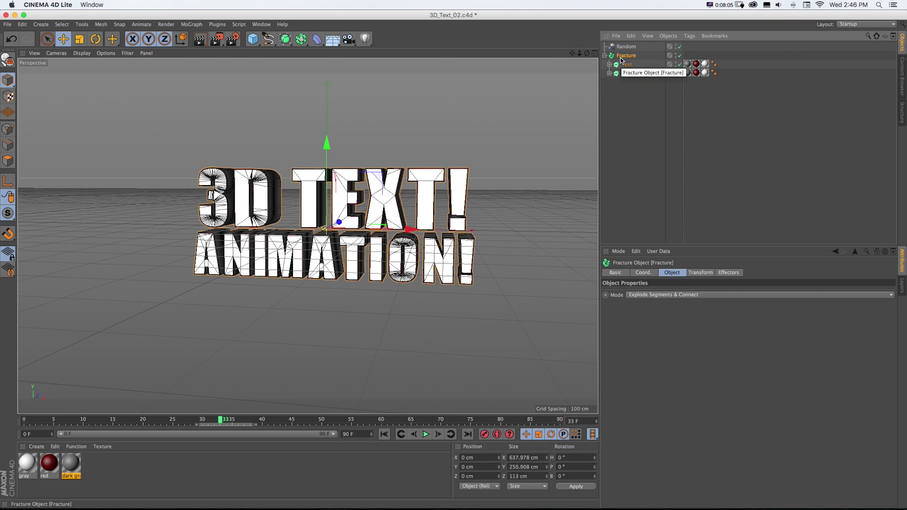
- Add a Plain effector, then delete it from the Fracture effectors list
{"action": "left_click", "coordinate": [729, 273]}
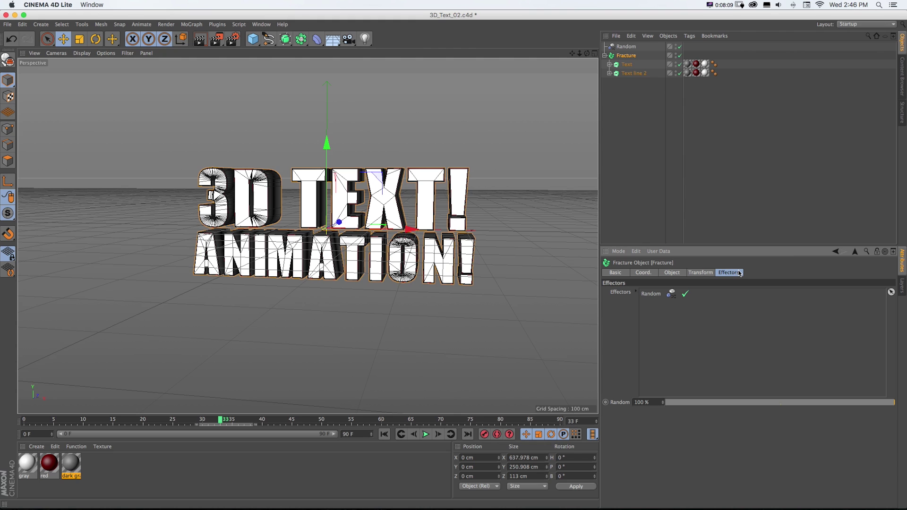
{"action": "left_click", "coordinate": [192, 24]}
{"action": "mouse_move", "coordinate": [201, 38]}
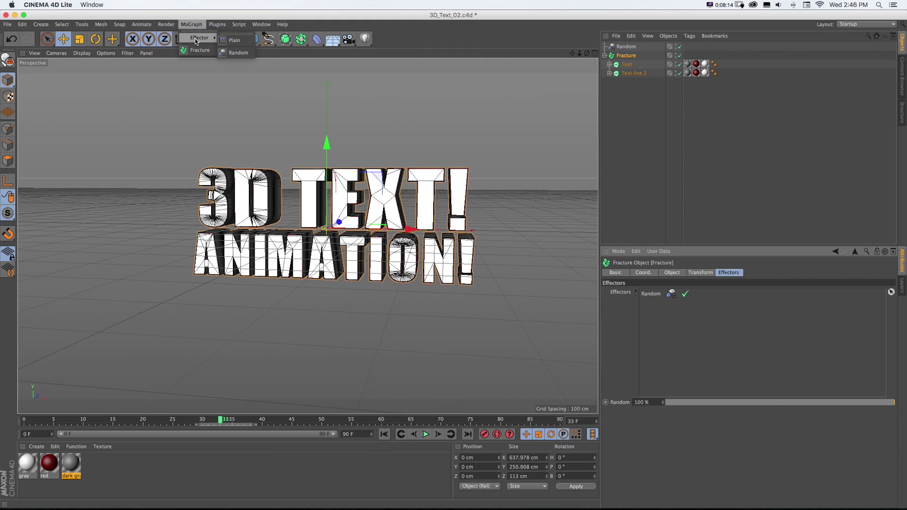
{"action": "left_click", "coordinate": [236, 41]}
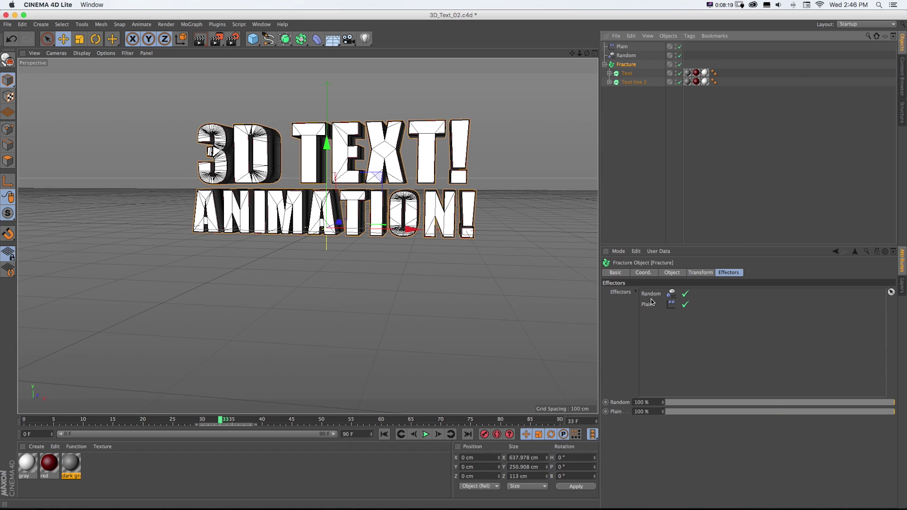
{"action": "left_click", "coordinate": [650, 306]}
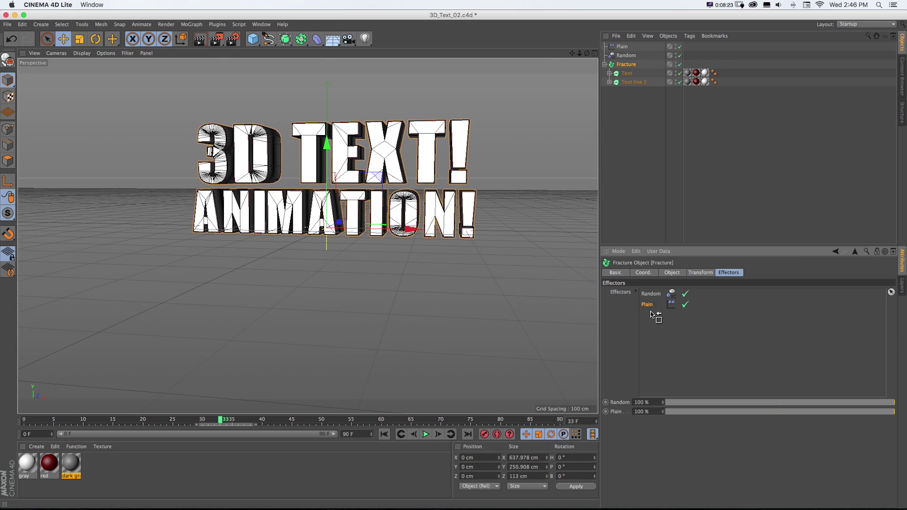
{"action": "key", "text": "Delete"}
{"action": "left_click", "coordinate": [639, 127]}
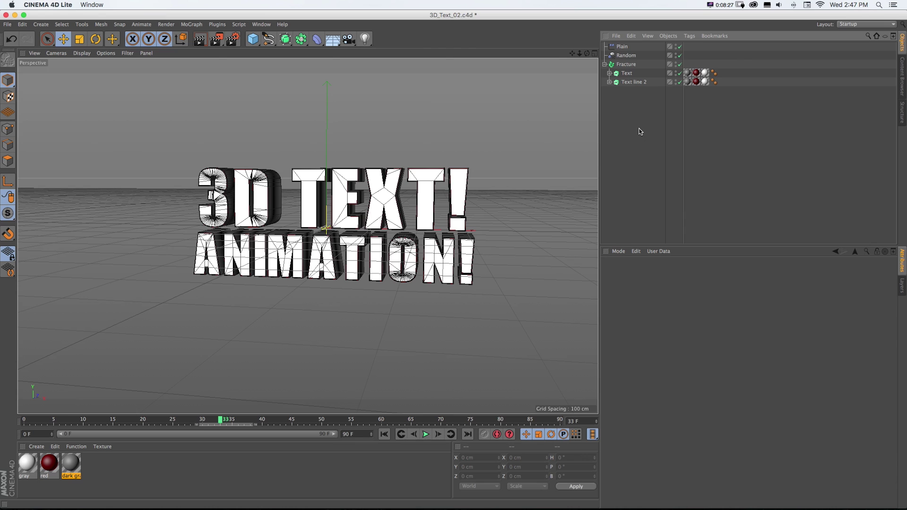
- Create a new Plain.1 effector and add it to the Fracture object's Effectors list
{"action": "left_click", "coordinate": [191, 24]}
{"action": "mouse_move", "coordinate": [199, 37]}
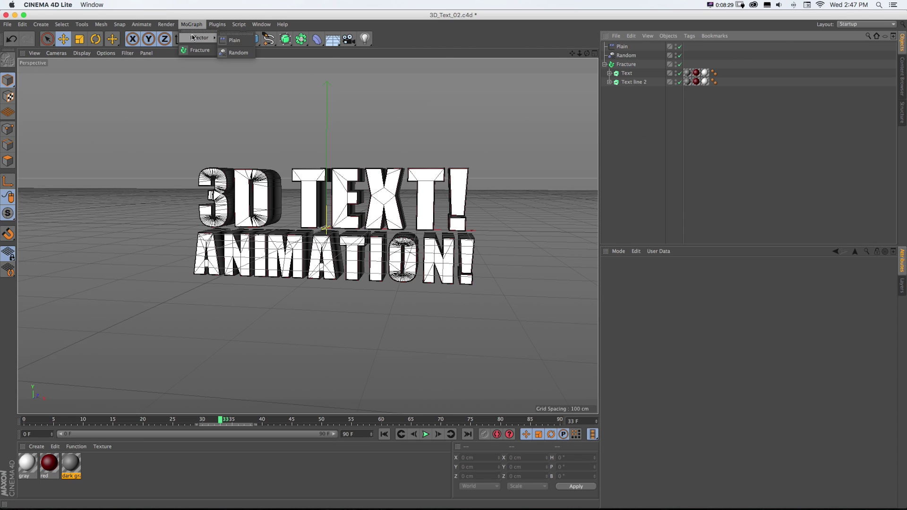
{"action": "left_click", "coordinate": [232, 40]}
{"action": "left_click", "coordinate": [653, 180]}
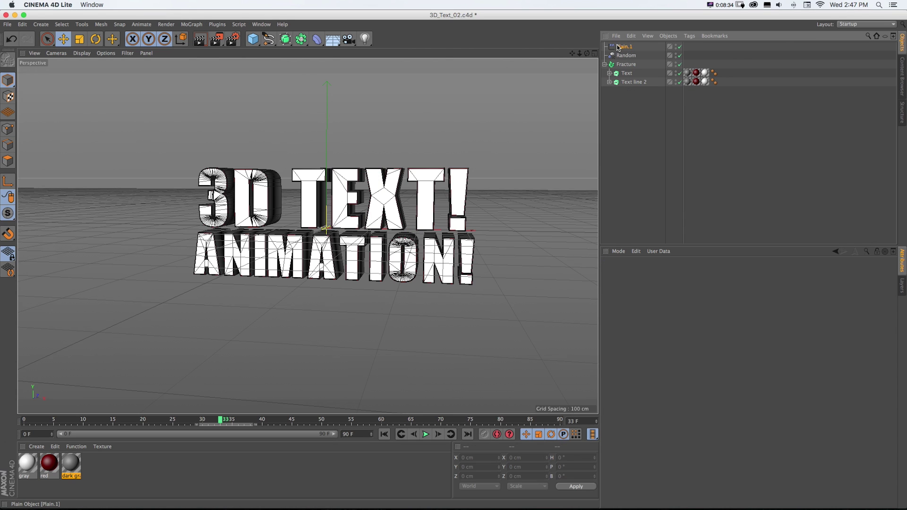
{"action": "left_click_drag", "start_coordinate": [620, 47], "coordinate": [617, 67]}
{"action": "left_click", "coordinate": [618, 66]}
{"action": "left_click", "coordinate": [620, 63], "text": "ctrl"}
{"action": "left_click", "coordinate": [620, 63]}
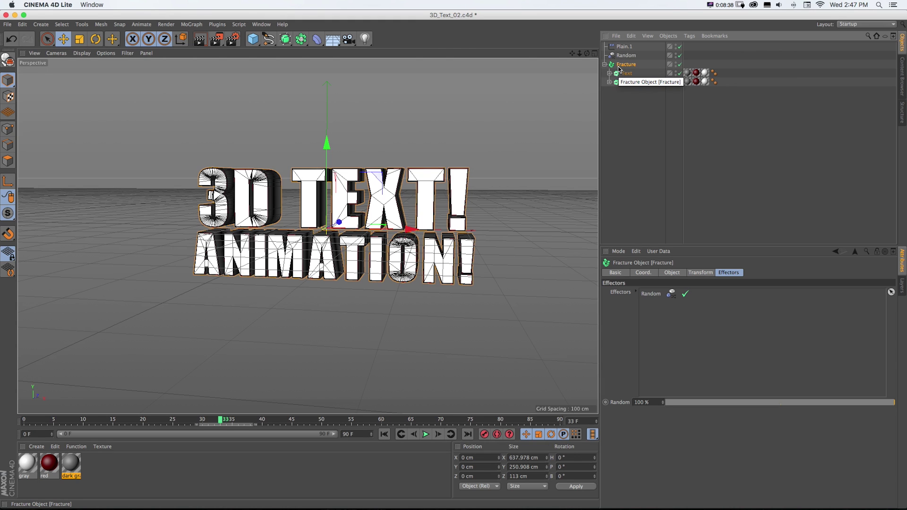
{"action": "left_click_drag", "start_coordinate": [623, 46], "coordinate": [650, 305]}
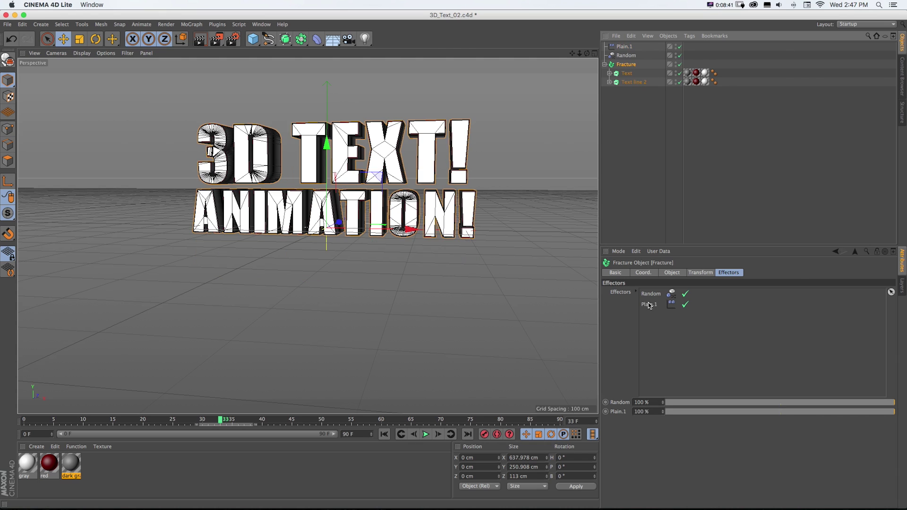
{"action": "left_click", "coordinate": [672, 274]}
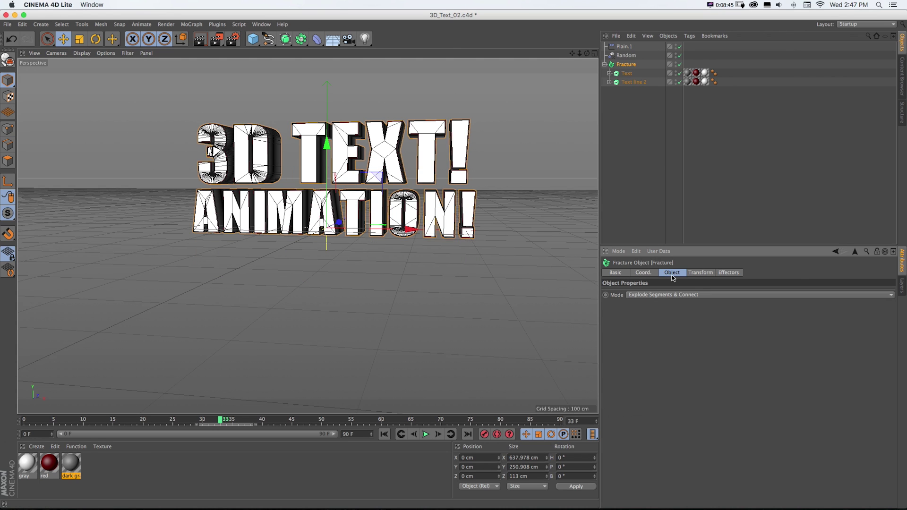
{"action": "left_click", "coordinate": [701, 272]}
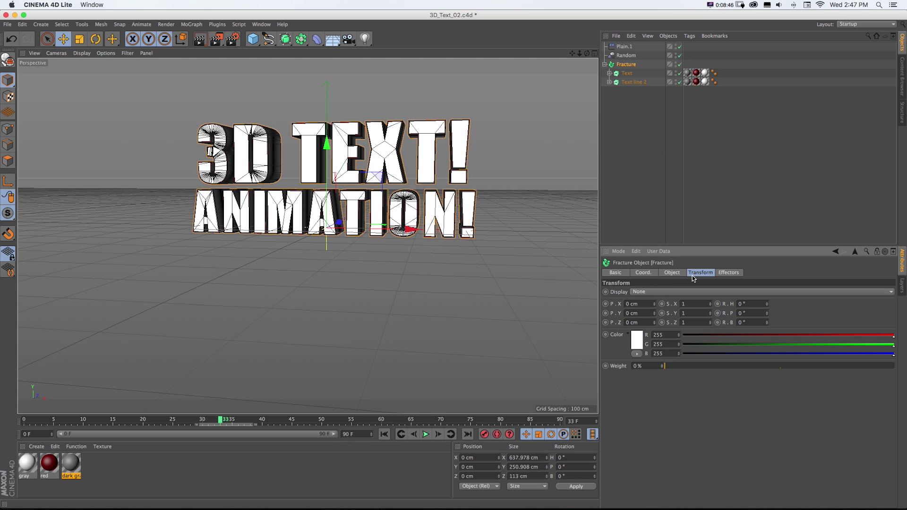
{"action": "left_click", "coordinate": [625, 47]}
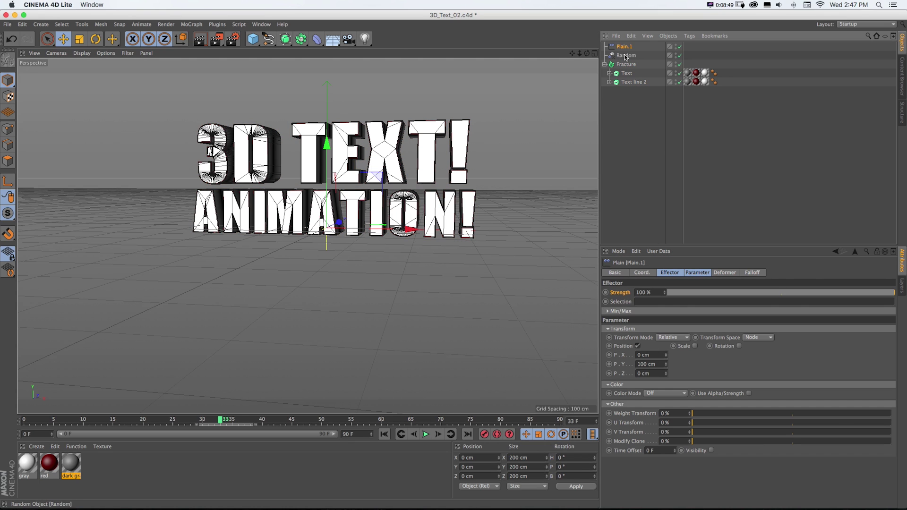
- Switch Plain.1 from position to rotation, with a heading of −32°
{"action": "left_click", "coordinate": [638, 347]}
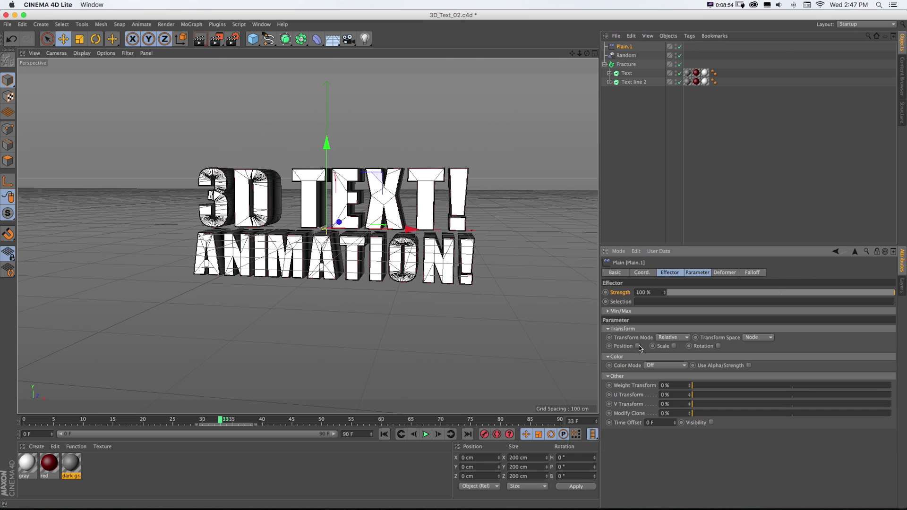
{"action": "left_click", "coordinate": [718, 346]}
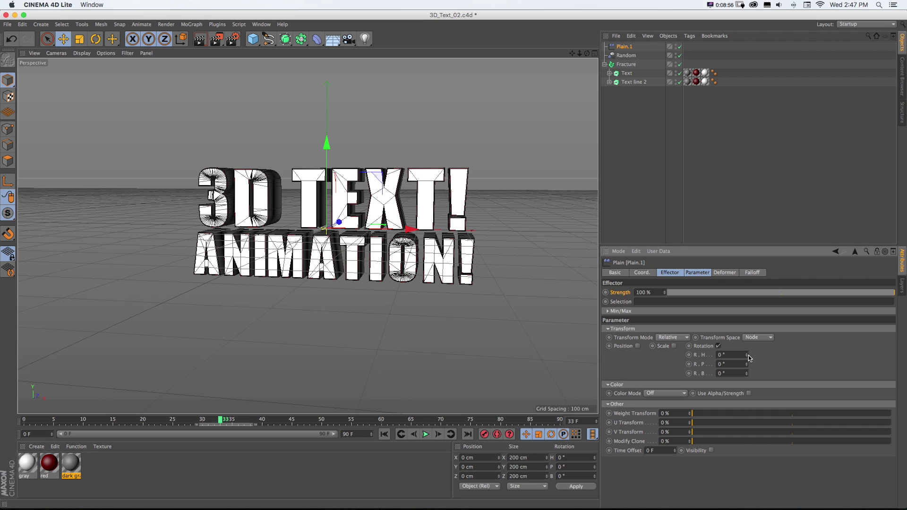
{"action": "mouse_move", "coordinate": [748, 355]}
{"action": "left_mouse_down"}
{"action": "mouse_move", "coordinate": [747, 346]}
{"action": "mouse_move", "coordinate": [748, 356]}
{"action": "left_mouse_up"}
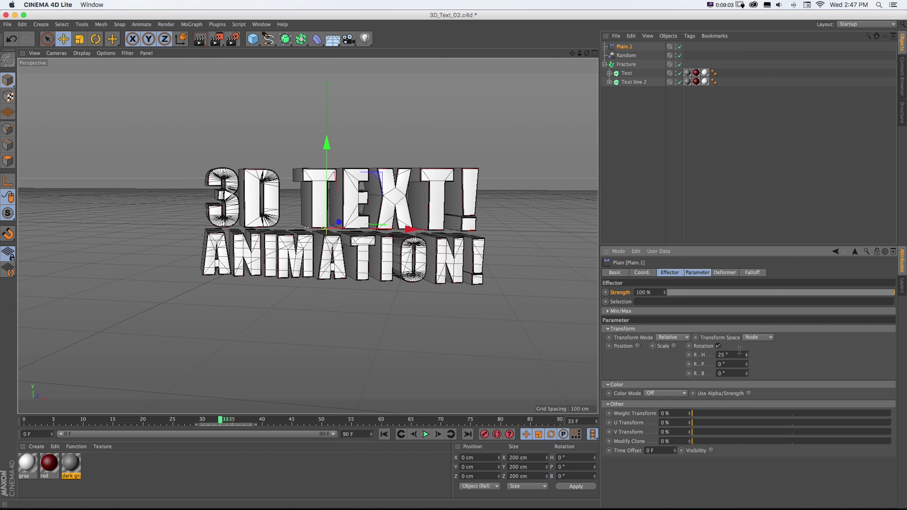
{"action": "left_click_drag", "start_coordinate": [748, 355], "coordinate": [748, 352]}
{"action": "key", "text": "shift+f"}
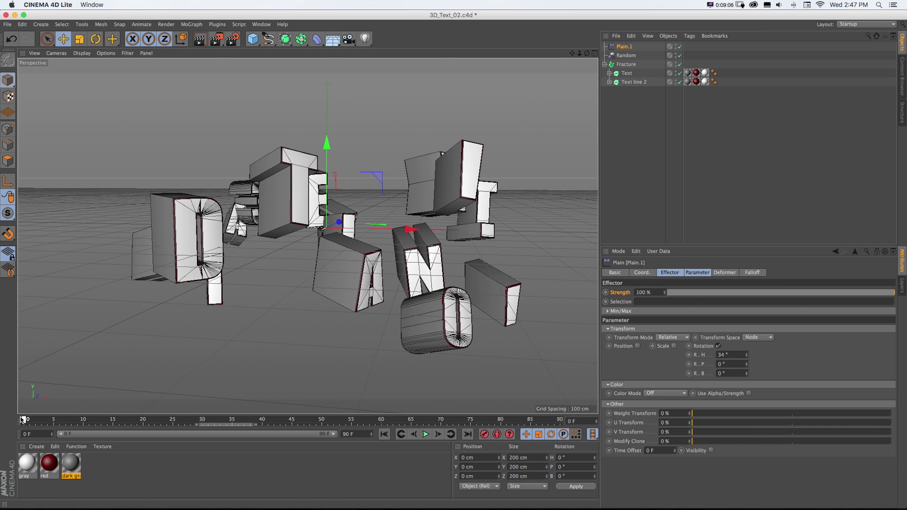
{"action": "left_click_drag", "start_coordinate": [745, 358], "coordinate": [746, 390]}
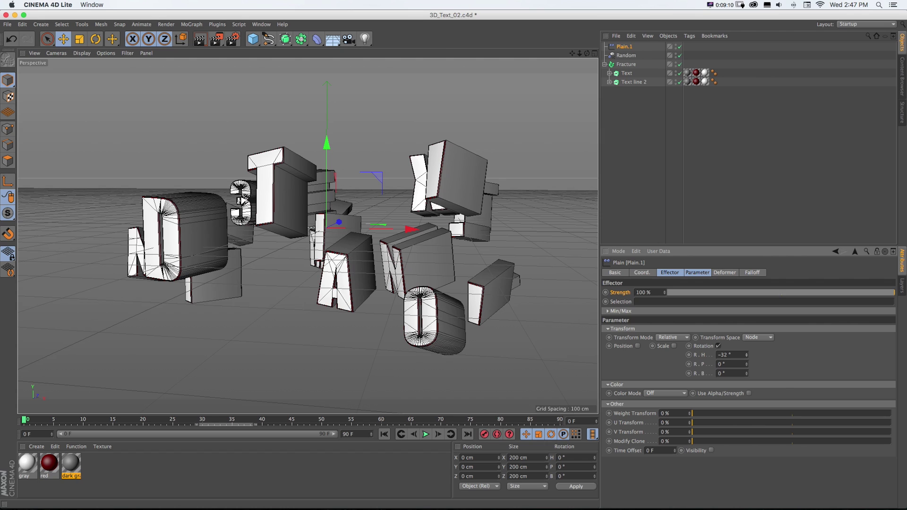
- Keyframe Plain.1's Strength from 100% down to 0% and play it back
{"action": "left_click", "coordinate": [606, 292]}
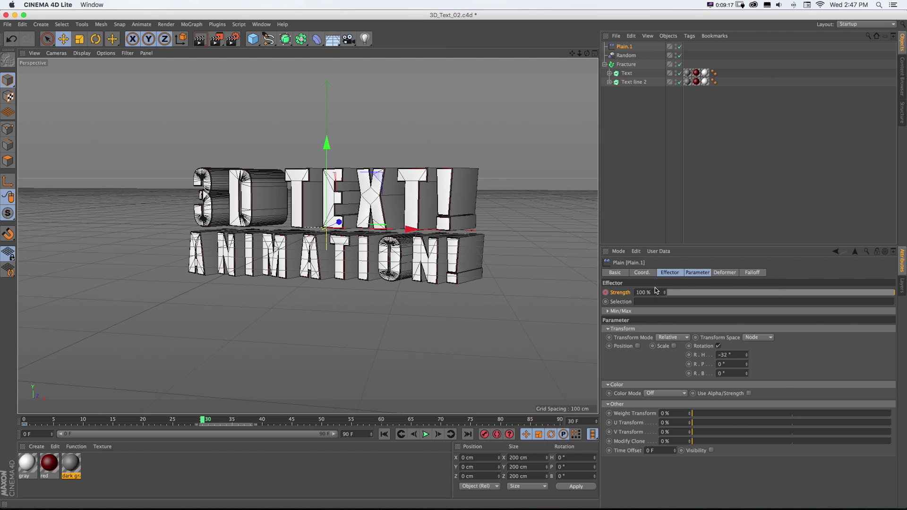
{"action": "left_click", "coordinate": [646, 293]}
{"action": "type", "text": "0"}
{"action": "key", "text": "Return"}
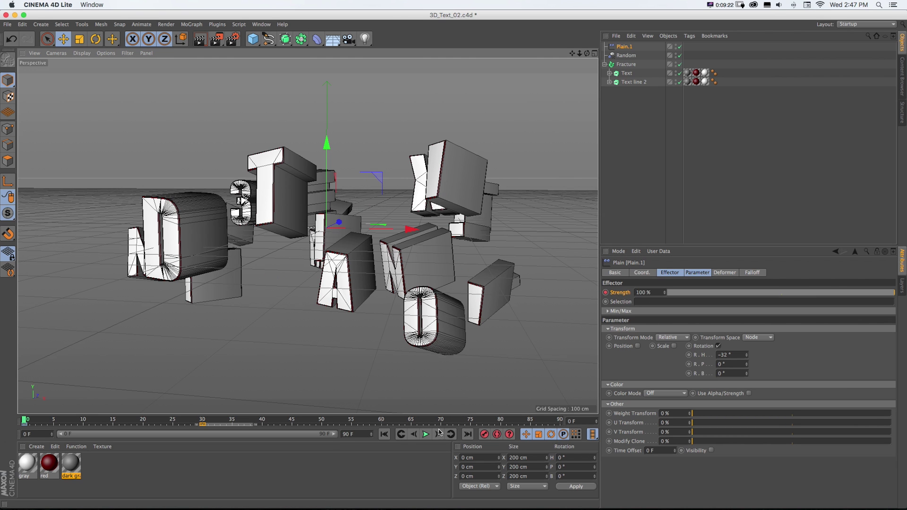
{"action": "left_click", "coordinate": [427, 435]}
{"action": "left_click", "coordinate": [427, 436]}
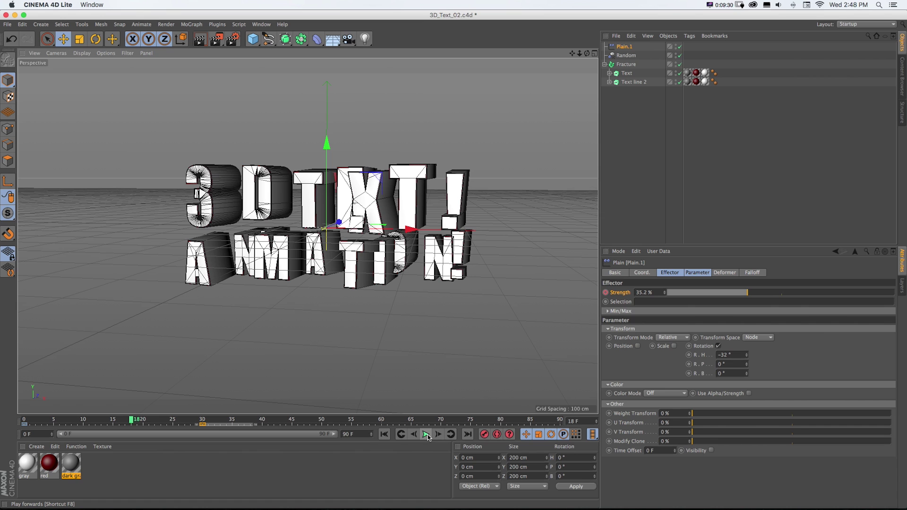
- Save the scene and switch over to After Effects
{"action": "key", "text": "super+s"}
{"action": "key", "text": "super+Tab"}
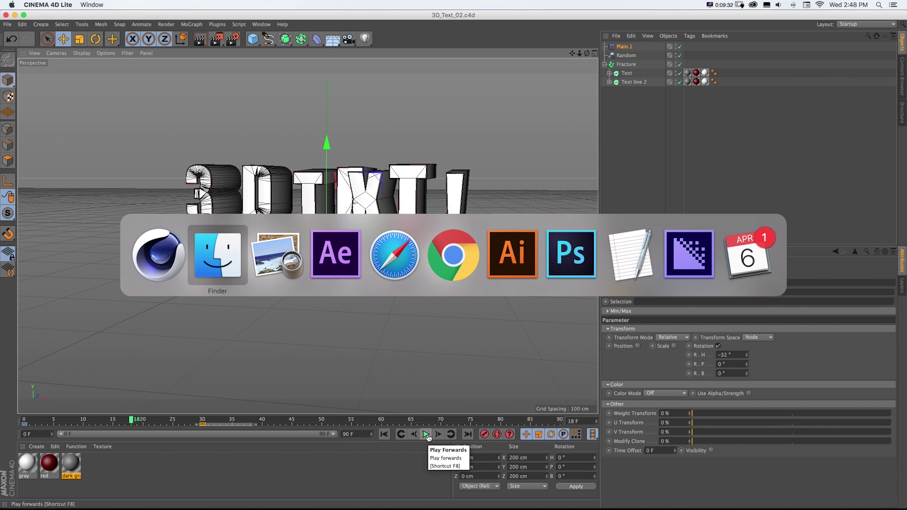
{"action": "key", "text": "super+Tab"}
{"action": "key", "text": "super+Tab"}
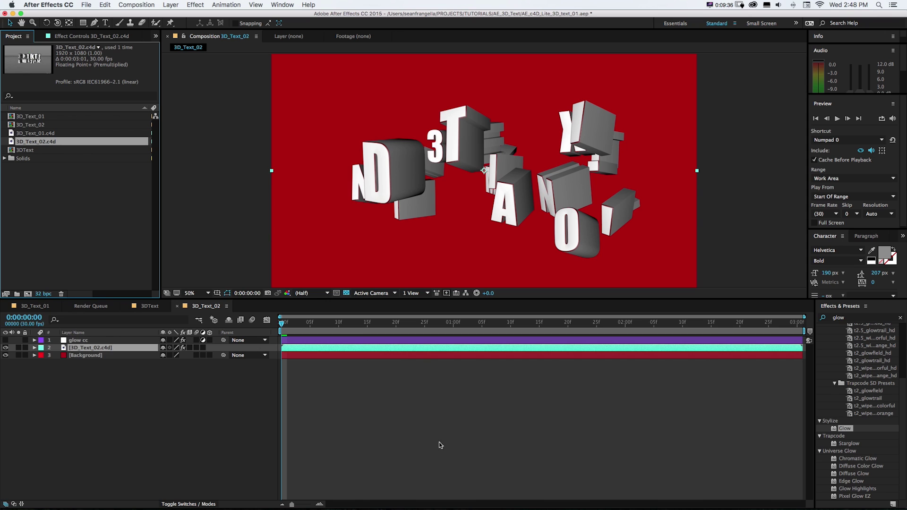
- Enable the glow cc layer, raise its Glow Threshold, save and preview
{"action": "key", "text": "space"}
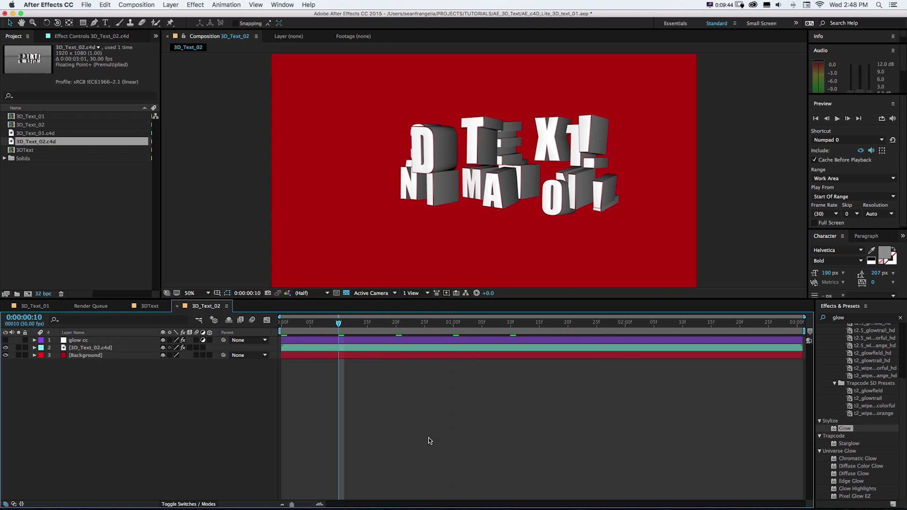
{"action": "left_click", "coordinate": [6, 340]}
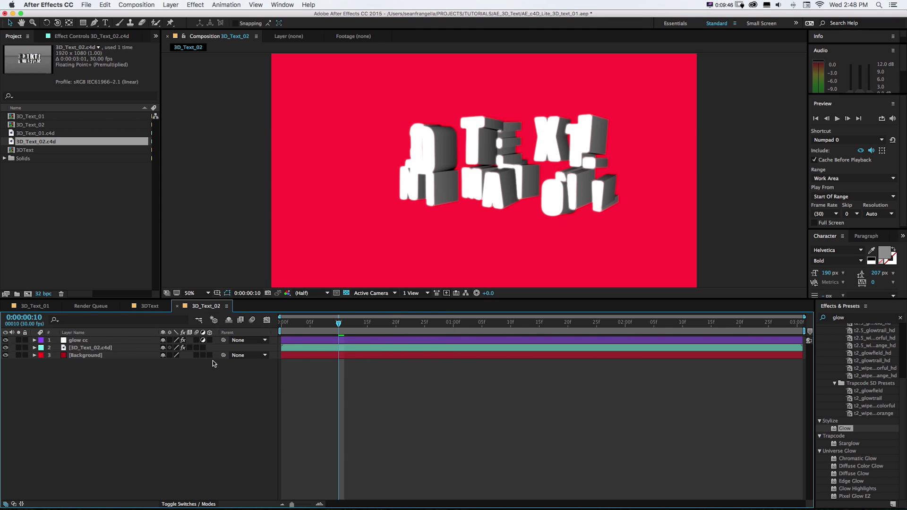
{"action": "left_click", "coordinate": [78, 341]}
{"action": "left_click_drag", "start_coordinate": [91, 70], "coordinate": [108, 71]}
{"action": "key", "text": "super+s"}
{"action": "key", "text": "space"}
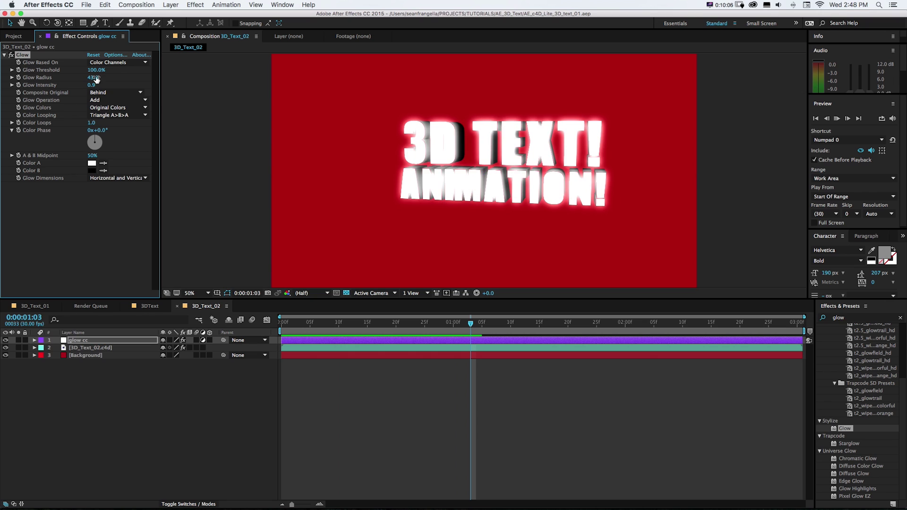
- Try lower Glow Radius values, then switch the Glow effect off and preview
{"action": "left_click_drag", "start_coordinate": [92, 77], "coordinate": [78, 77]}
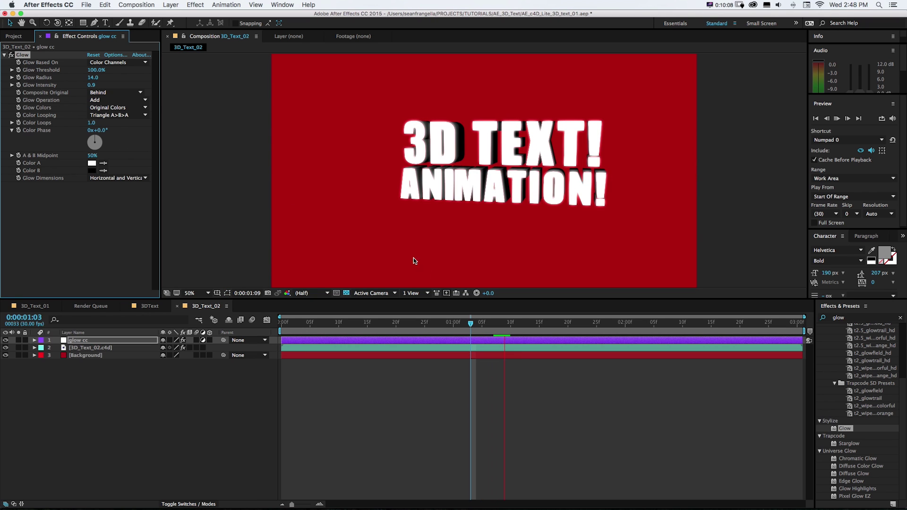
{"action": "left_click", "coordinate": [516, 322]}
{"action": "key", "text": "super+s"}
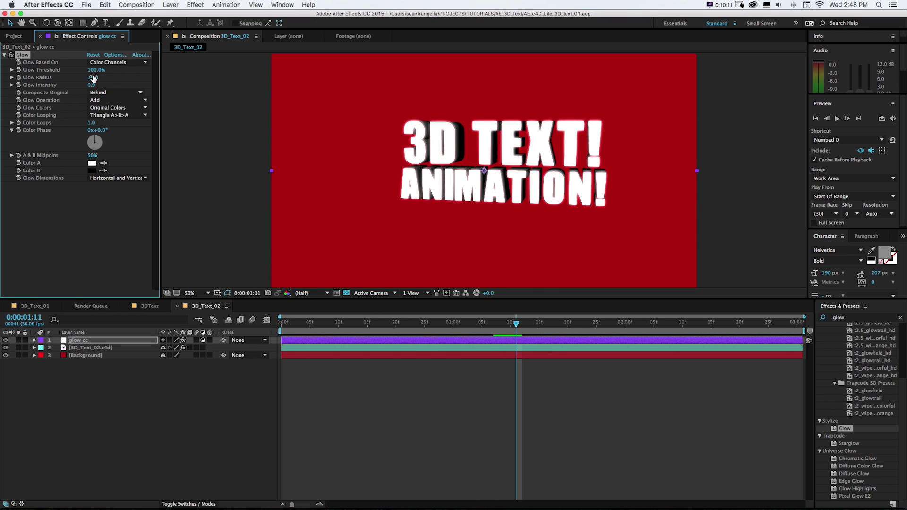
{"action": "left_click_drag", "start_coordinate": [93, 77], "coordinate": [89, 78]}
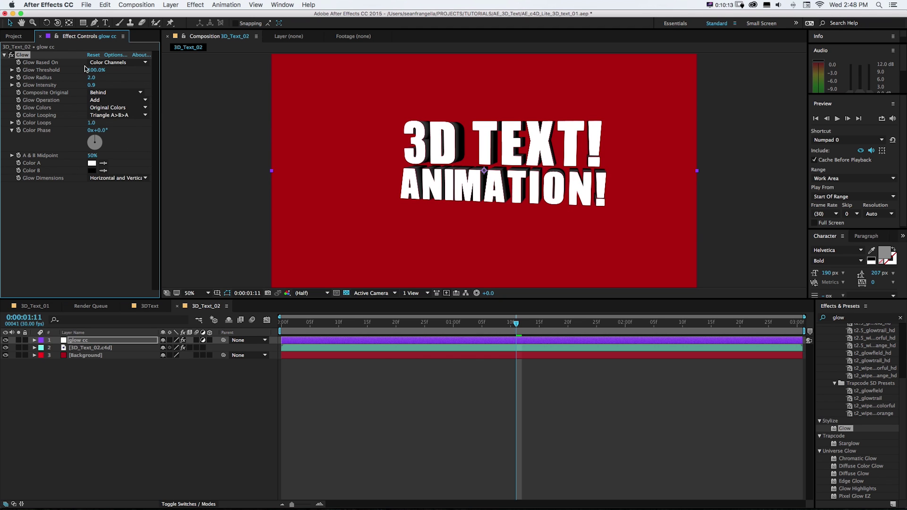
{"action": "left_click", "coordinate": [12, 55]}
{"action": "key", "text": "space"}
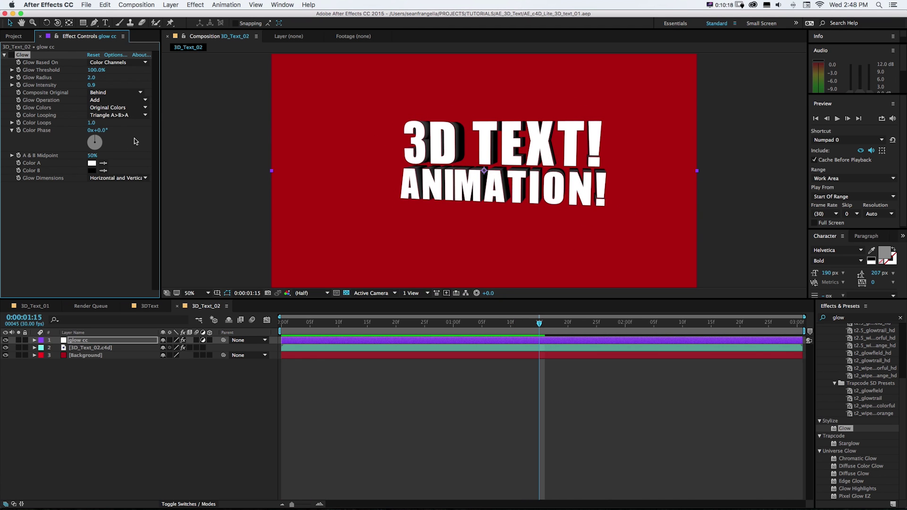
{"action": "key", "text": "super+Tab"}
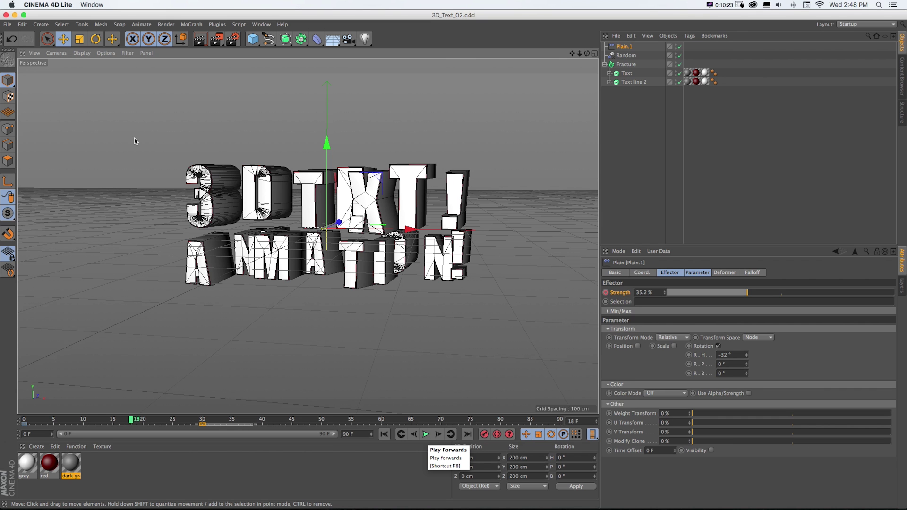
{"action": "mouse_move", "coordinate": [173, 426]}
{"action": "left_mouse_down"}
{"action": "mouse_move", "coordinate": [36, 419]}
{"action": "mouse_move", "coordinate": [197, 419]}
{"action": "mouse_move", "coordinate": [173, 419]}
{"action": "left_mouse_up"}
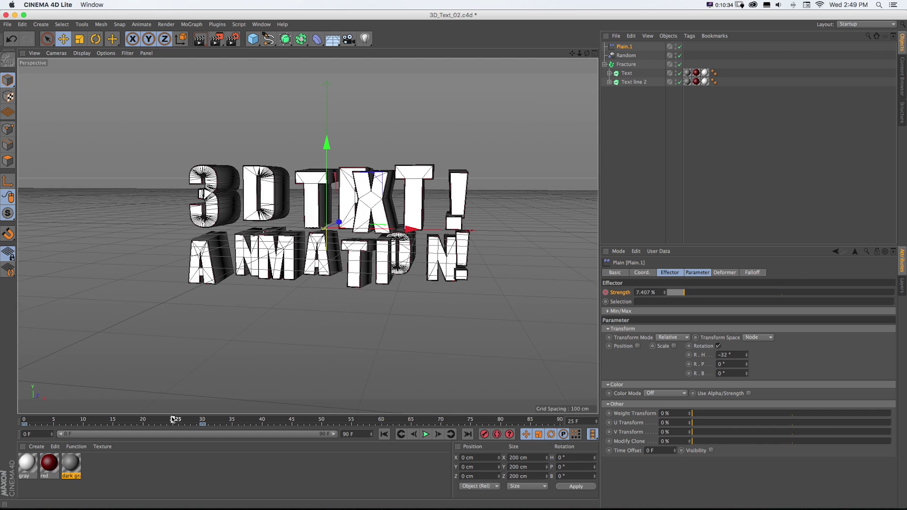
{"action": "left_click", "coordinate": [624, 56]}
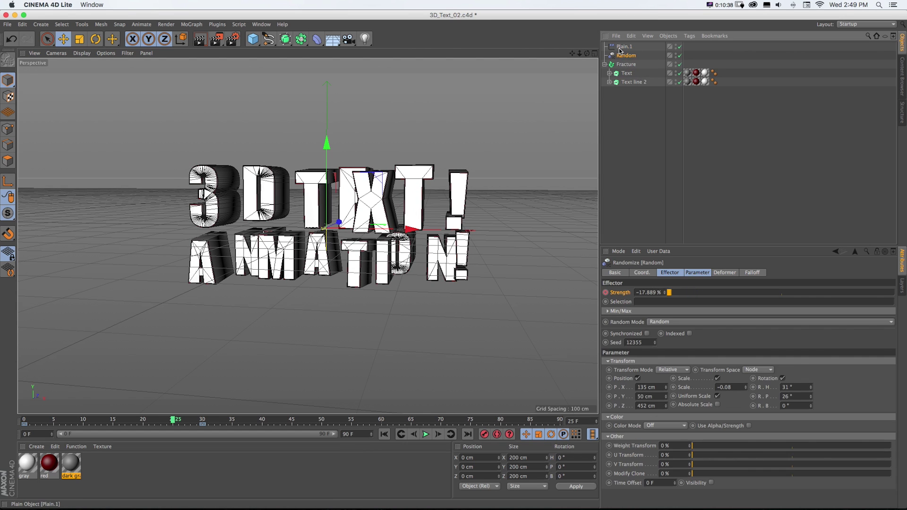
{"action": "left_click", "coordinate": [620, 48]}
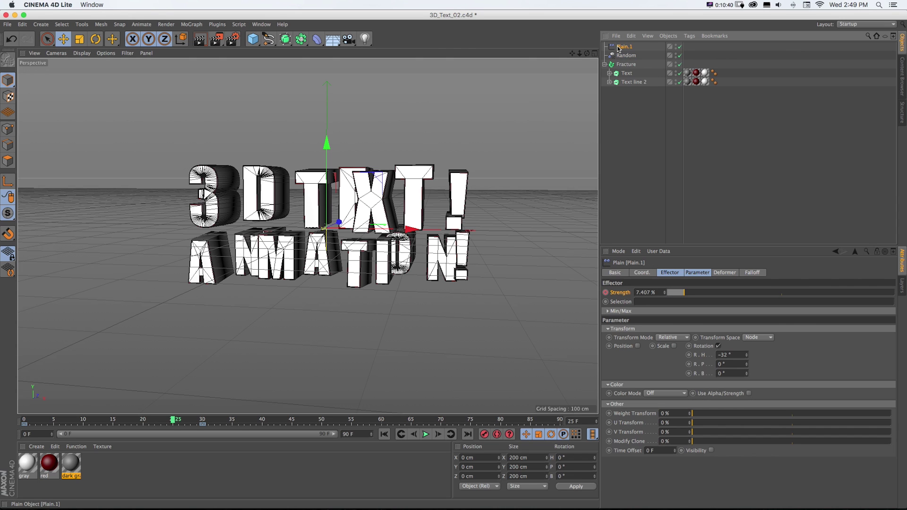
- Set Plain.1's falloff shape to Sphere and move the effector about 76 cm right on X
{"action": "left_click", "coordinate": [751, 273]}
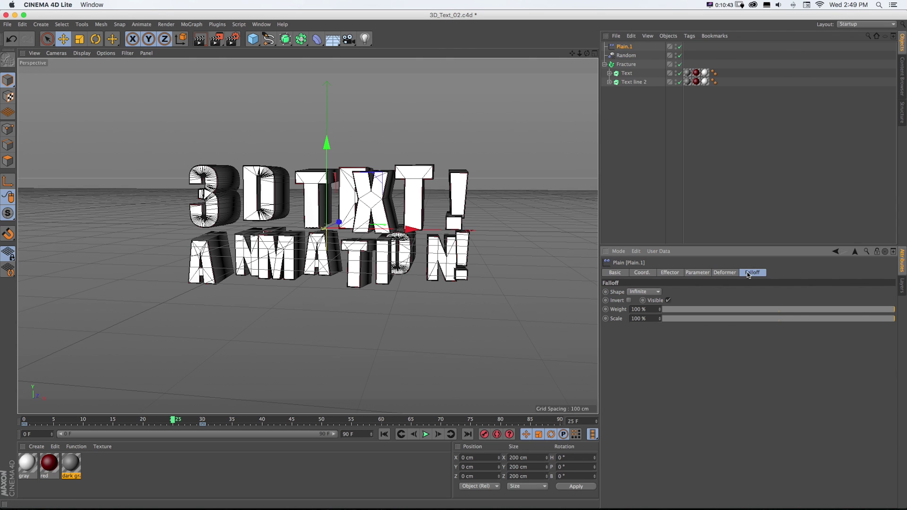
{"action": "left_click_drag", "start_coordinate": [159, 426], "coordinate": [238, 420]}
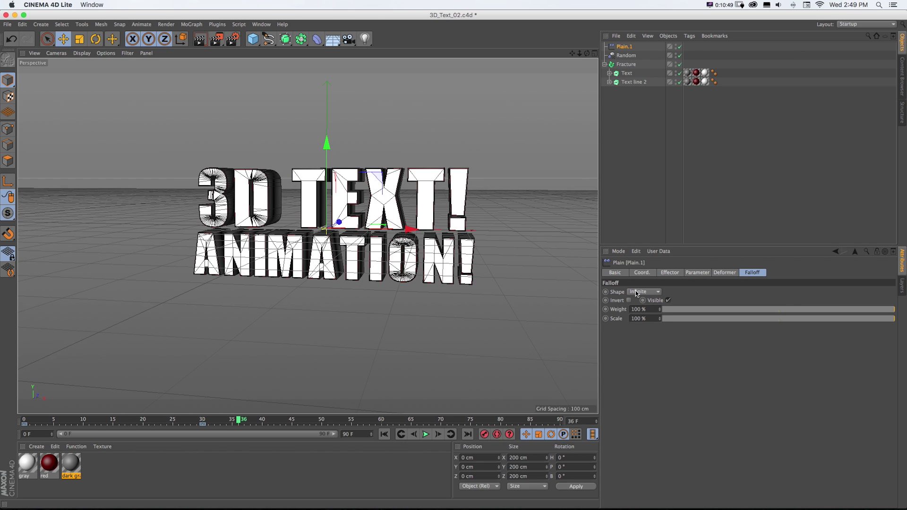
{"action": "left_click", "coordinate": [637, 294]}
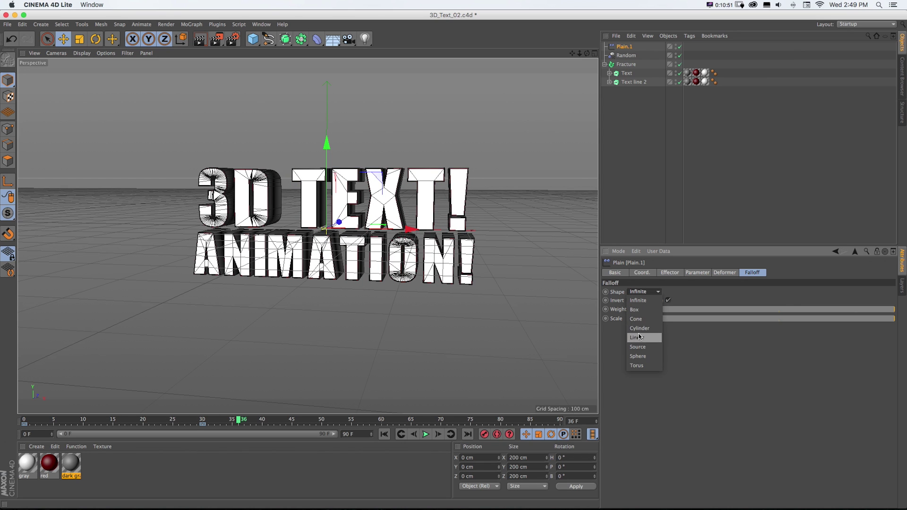
{"action": "left_click", "coordinate": [638, 356]}
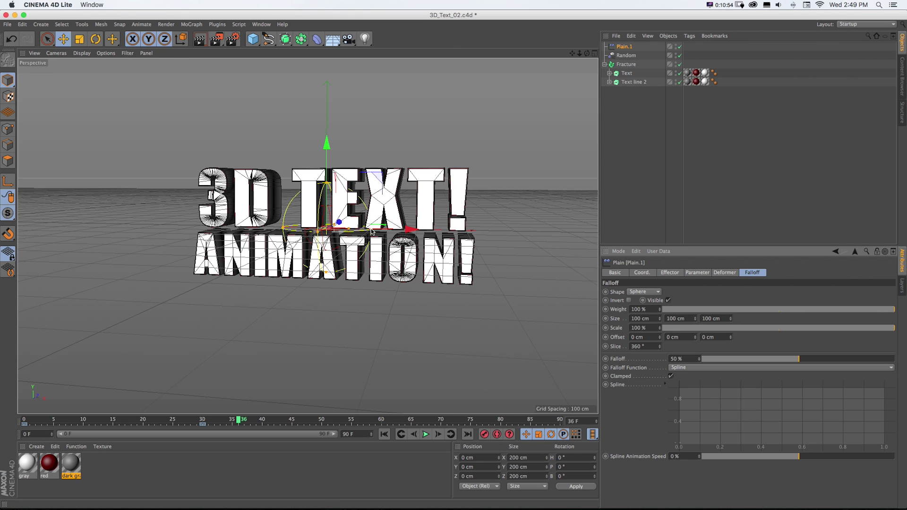
{"action": "key", "text": "shift+f"}
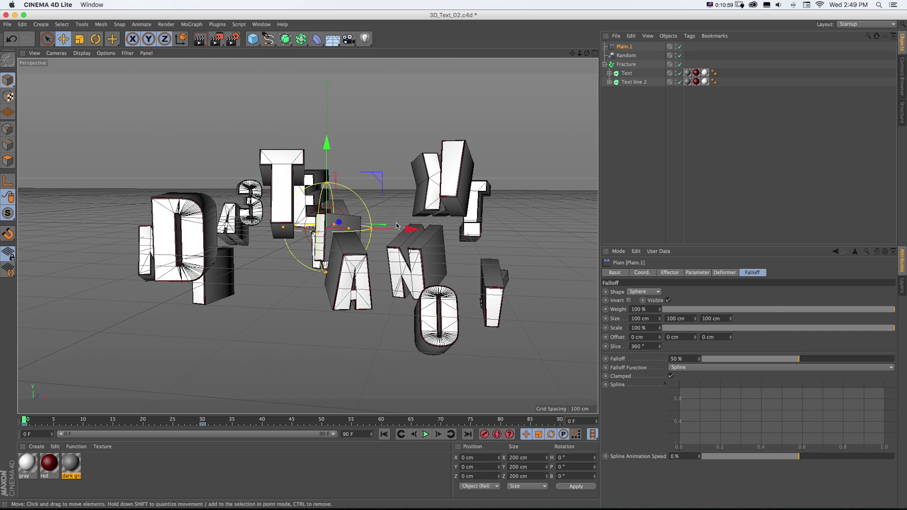
{"action": "left_click_drag", "start_coordinate": [397, 226], "coordinate": [424, 244]}
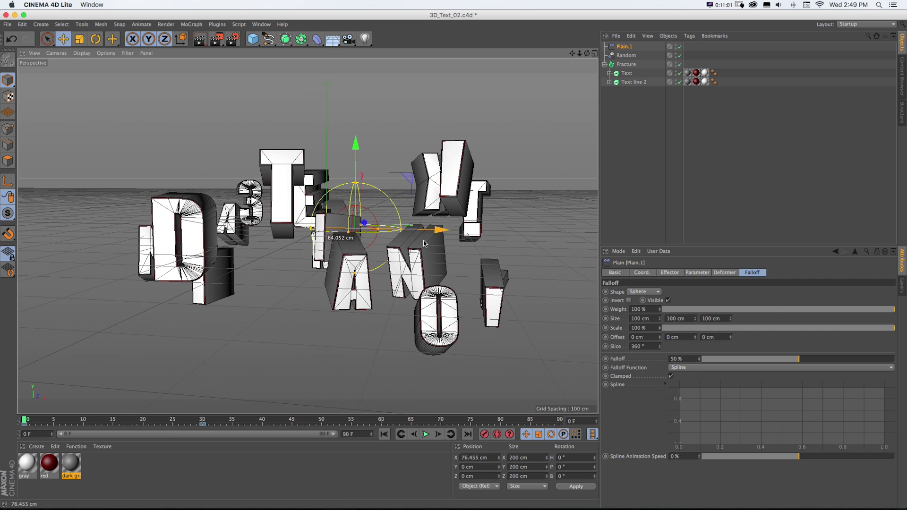
{"action": "left_click", "coordinate": [626, 55]}
{"action": "left_click", "coordinate": [666, 274]}
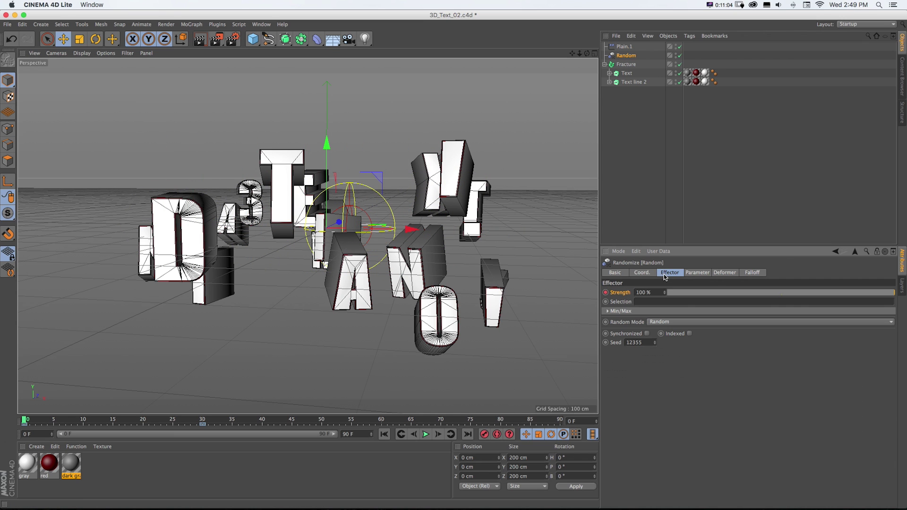
- Delete the Strength tracks on Random and Plain.1, move Plain.1 to X −219.982 cm, disable Random
{"action": "key", "text": "super+z"}
{"action": "right_click", "coordinate": [607, 295]}
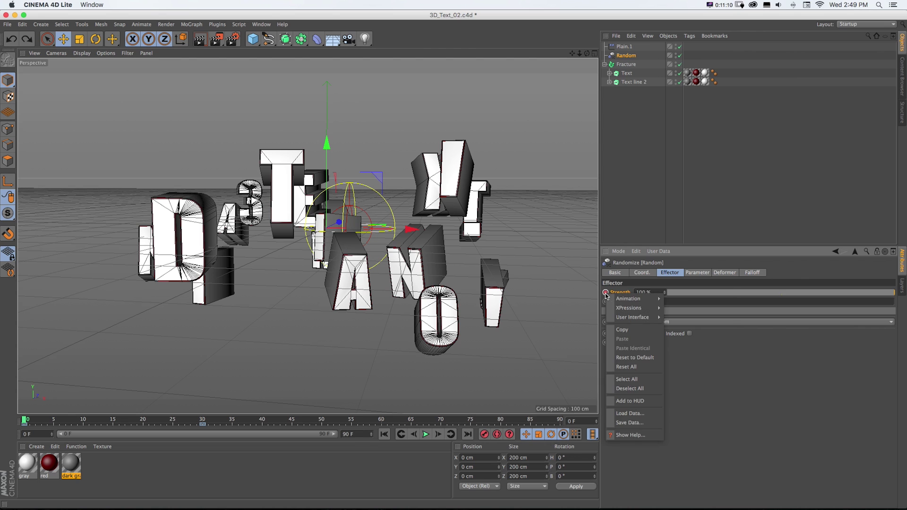
{"action": "mouse_move", "coordinate": [635, 299]}
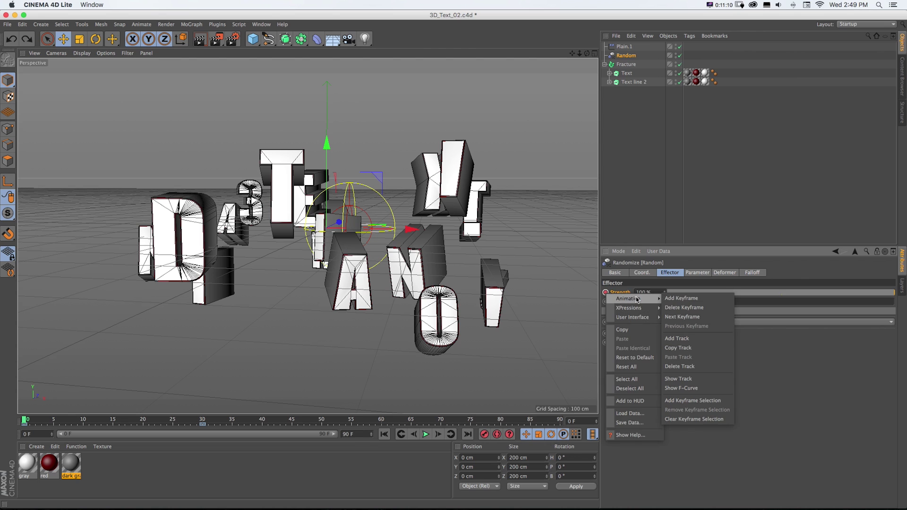
{"action": "left_click", "coordinate": [678, 366]}
{"action": "left_click", "coordinate": [623, 47]}
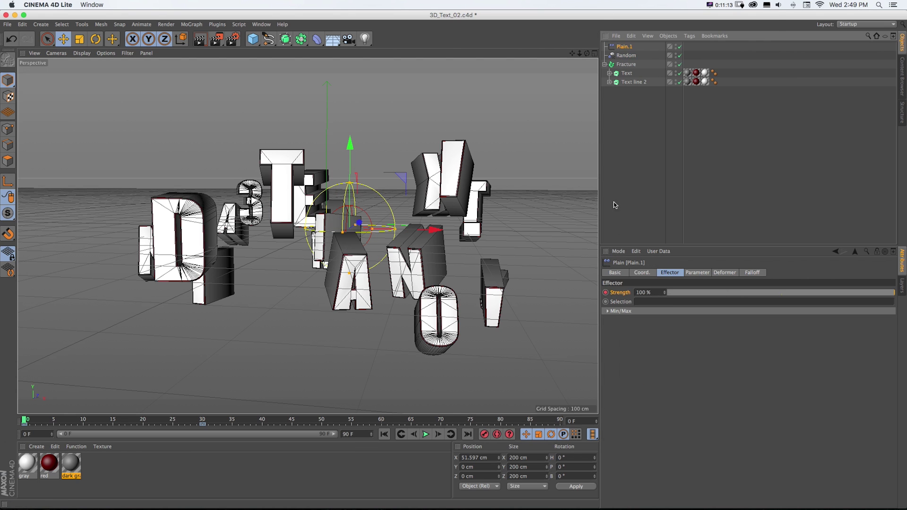
{"action": "right_click", "coordinate": [609, 293]}
{"action": "mouse_move", "coordinate": [630, 304]}
{"action": "left_click", "coordinate": [695, 366]}
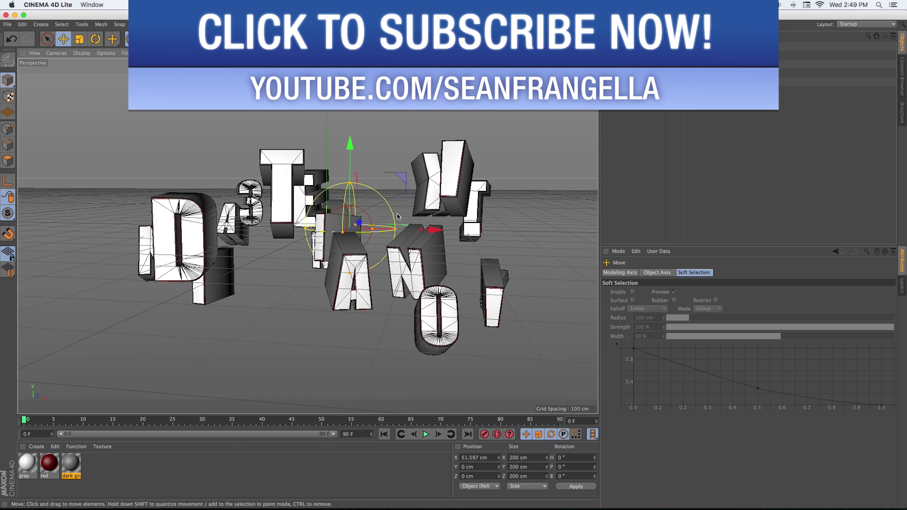
{"action": "left_click_drag", "start_coordinate": [411, 231], "coordinate": [320, 226]}
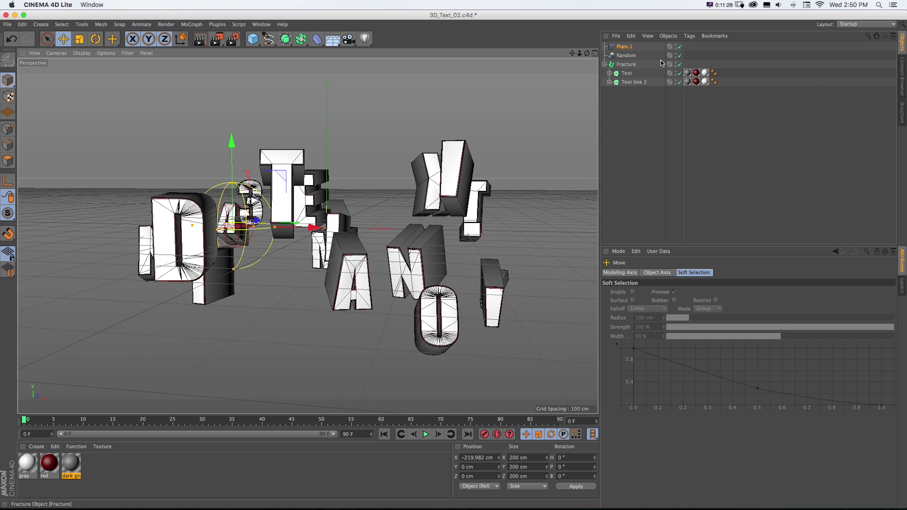
{"action": "left_click", "coordinate": [680, 55]}
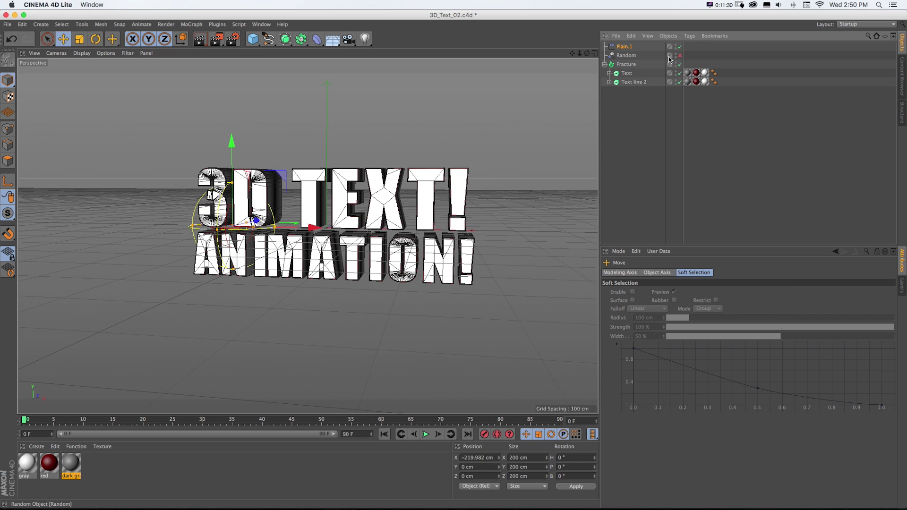
- Give Plain.1 an inverted sphere falloff at 375% scale, slide it along X, and save
{"action": "left_click_drag", "start_coordinate": [301, 218], "coordinate": [400, 231]}
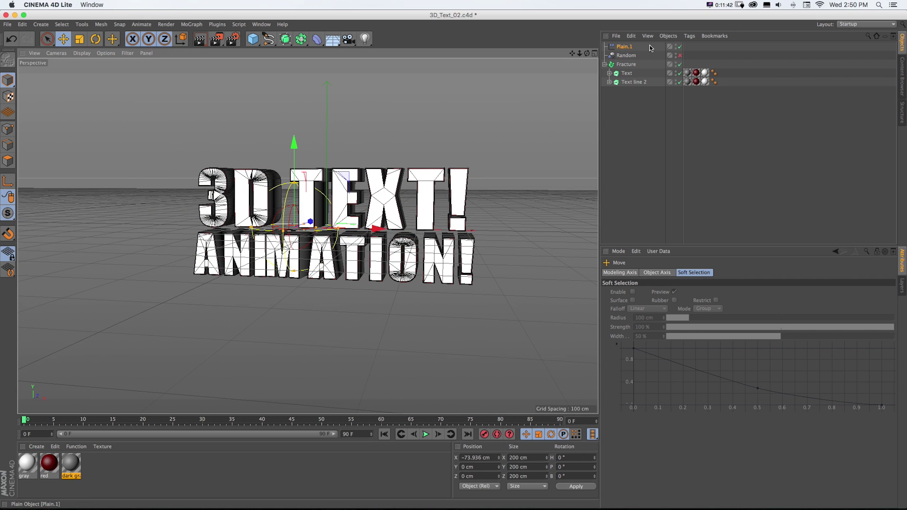
{"action": "left_click", "coordinate": [634, 46]}
{"action": "left_click", "coordinate": [751, 273]}
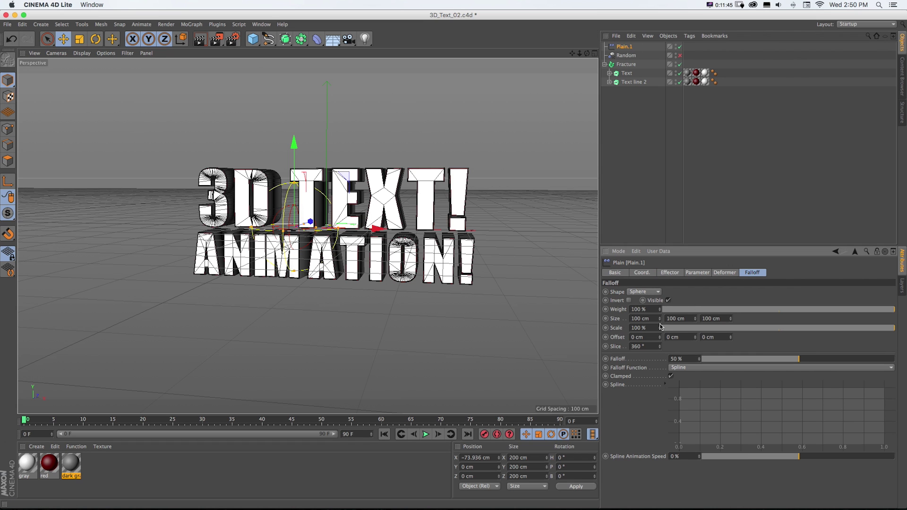
{"action": "left_click_drag", "start_coordinate": [661, 331], "coordinate": [378, 229]}
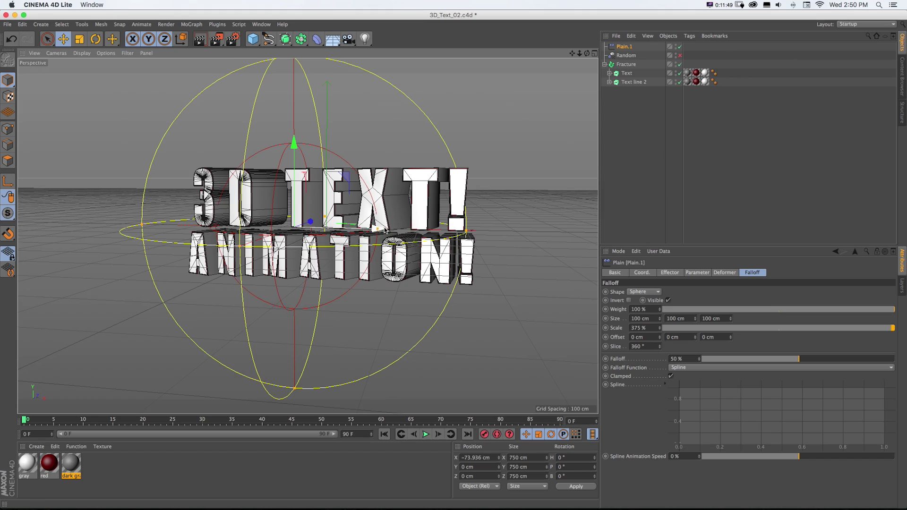
{"action": "left_click_drag", "start_coordinate": [378, 229], "coordinate": [434, 254]}
{"action": "left_click", "coordinate": [629, 300]}
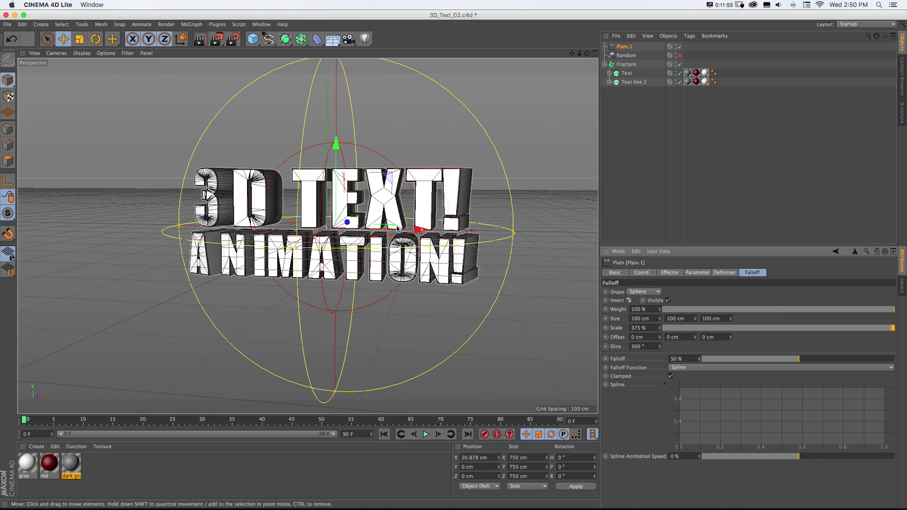
{"action": "left_click_drag", "start_coordinate": [379, 230], "coordinate": [427, 235]}
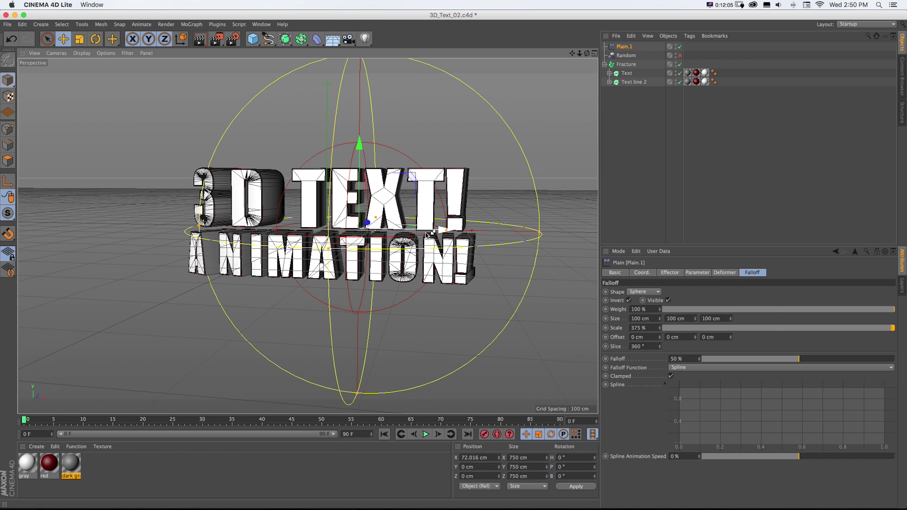
{"action": "key", "text": "super+s"}
- Switch to After Effects, then bring the Safari window to the front
{"action": "key", "text": "super+Tab"}
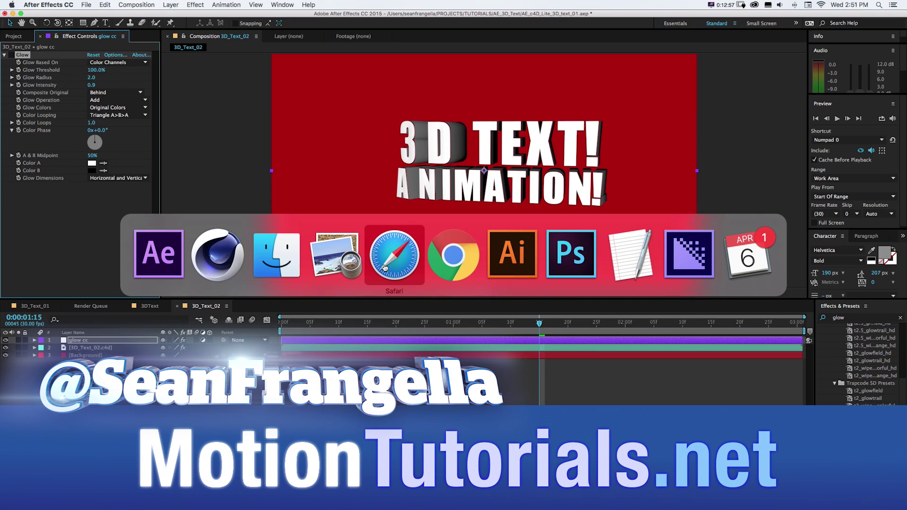
{"action": "left_click", "coordinate": [384, 268]}
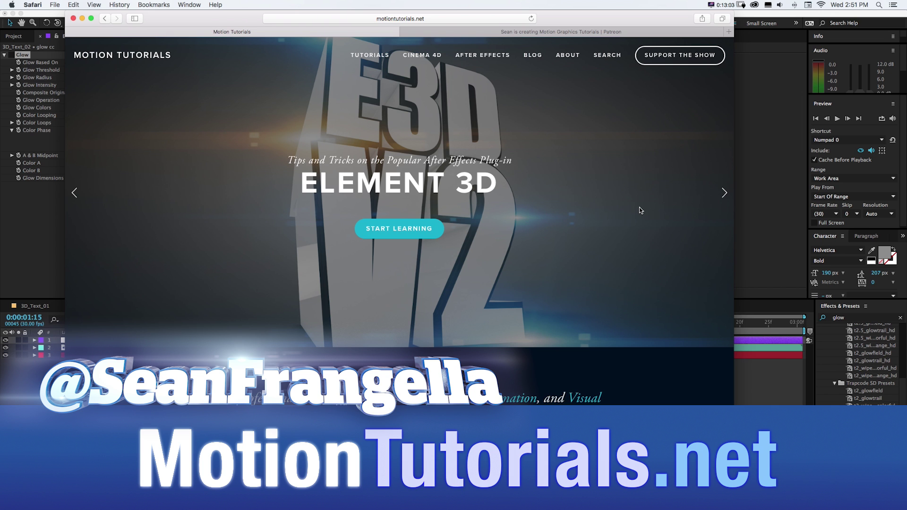
- Advance the motiontutorials.net homepage slideshow four slides
{"action": "left_click", "coordinate": [724, 193]}
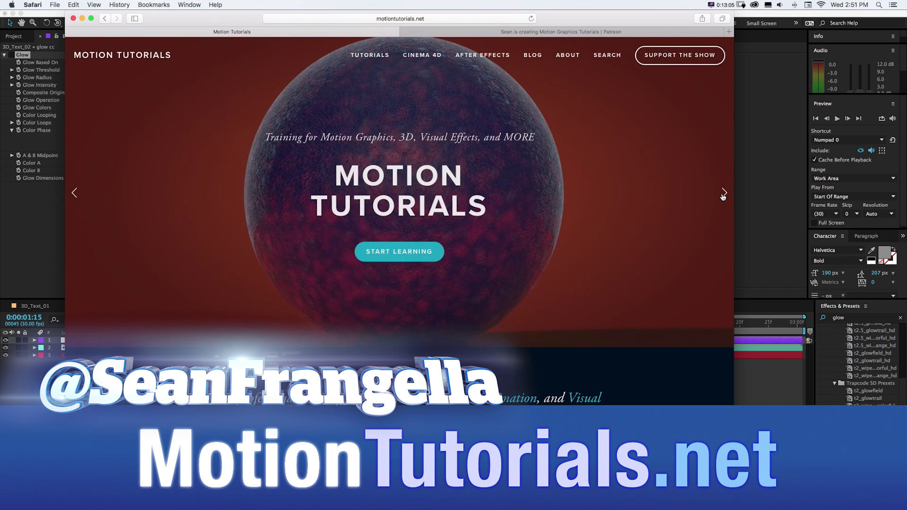
{"action": "left_click", "coordinate": [724, 194]}
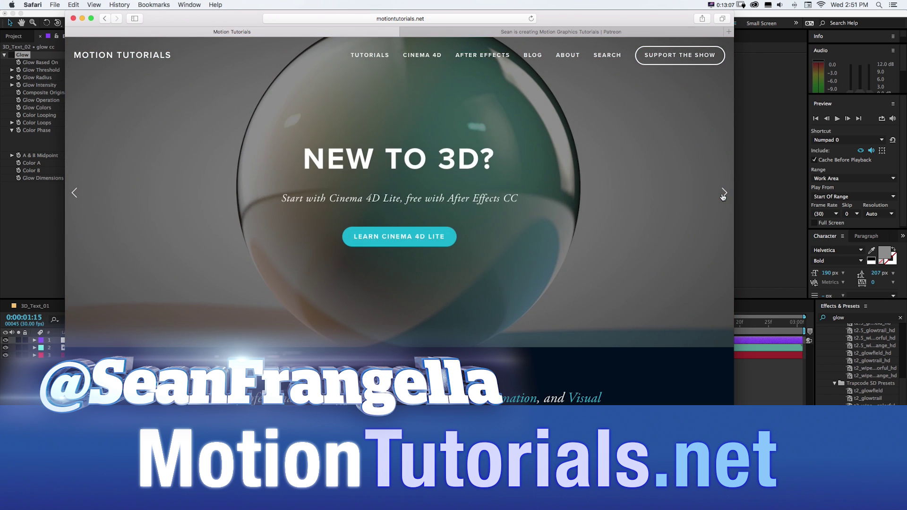
{"action": "left_click", "coordinate": [724, 194]}
{"action": "left_click", "coordinate": [724, 194]}
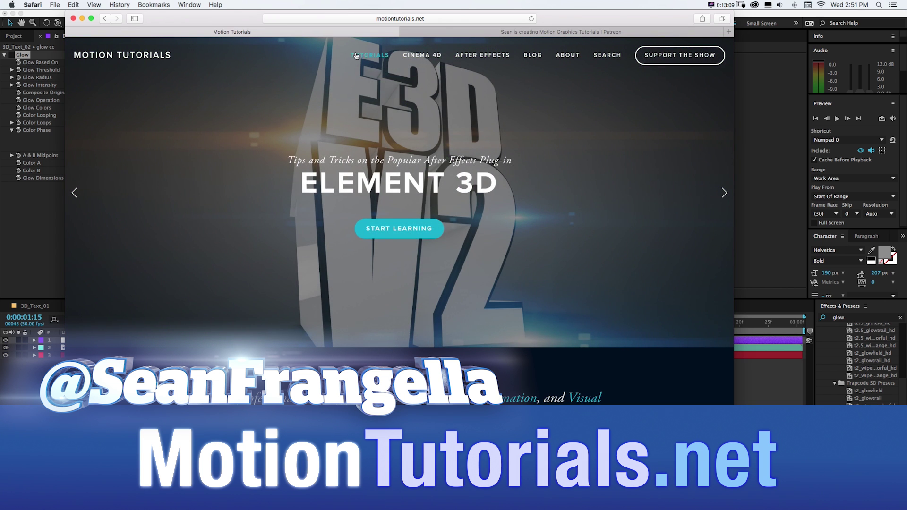
- From the tutorials list, open the letter-by-letter text animation tutorial and read through it
{"action": "left_click", "coordinate": [358, 56]}
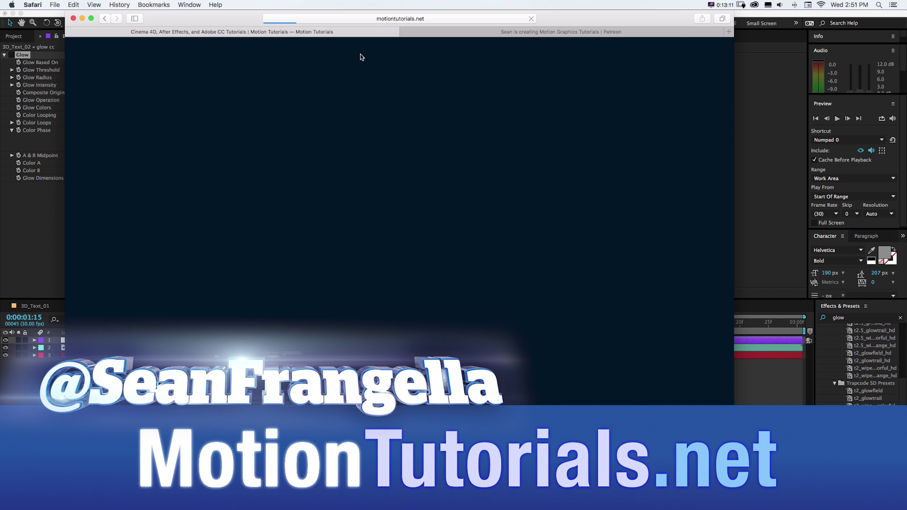
{"action": "left_click", "coordinate": [425, 204]}
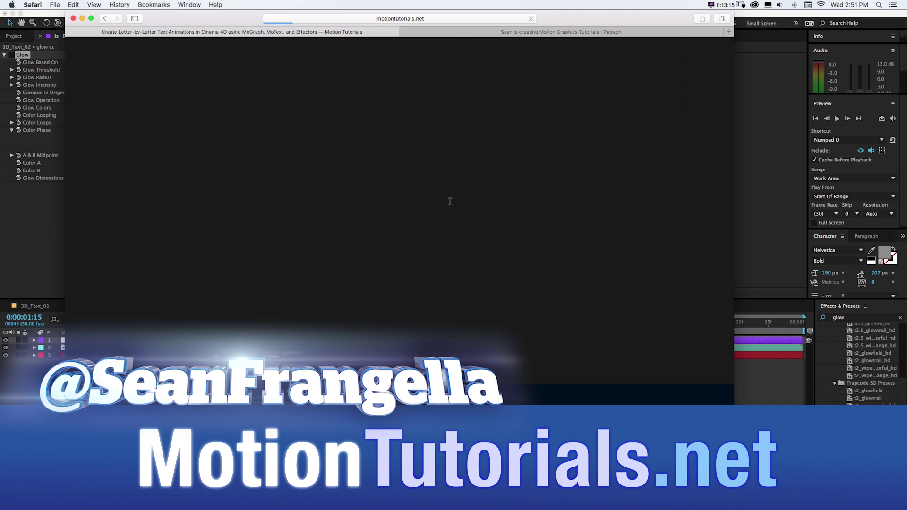
{"action": "scroll", "coordinate": [640, 232], "scroll_direction": "down", "scroll_amount": 15}
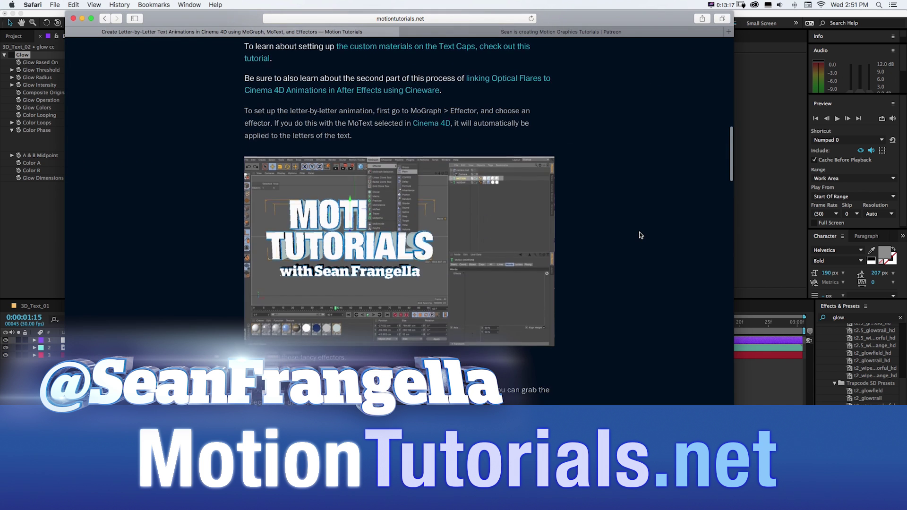
{"action": "scroll", "coordinate": [640, 235], "scroll_direction": "down", "scroll_amount": 15}
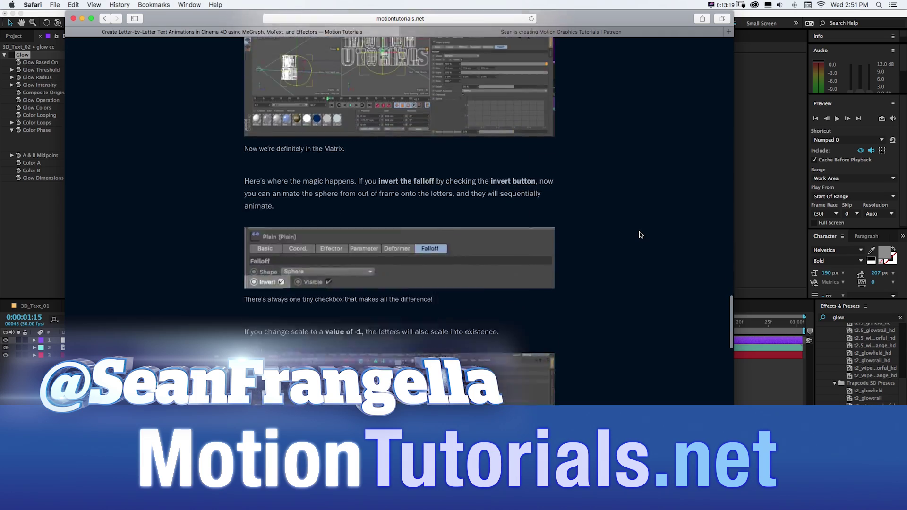
{"action": "scroll", "coordinate": [640, 235], "scroll_direction": "up", "scroll_amount": 20}
{"action": "scroll", "coordinate": [641, 235], "scroll_direction": "down", "scroll_amount": 10}
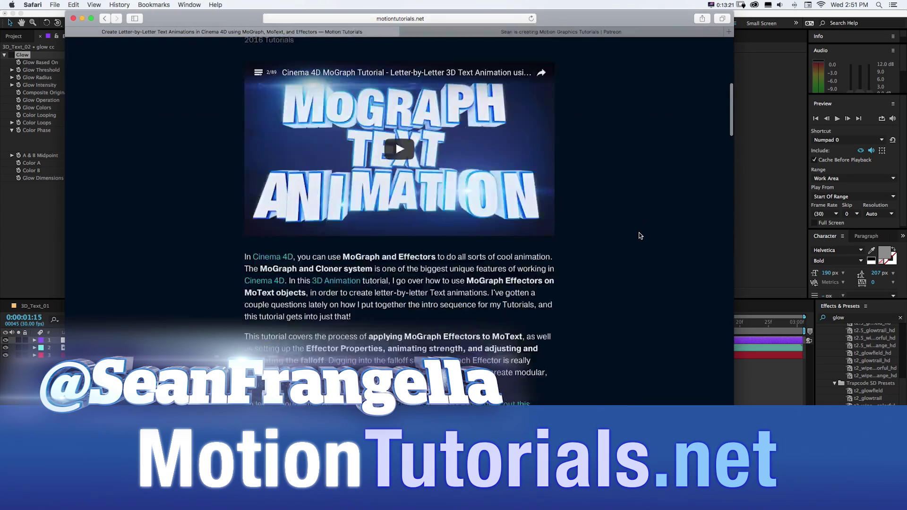
{"action": "scroll", "coordinate": [640, 235], "scroll_direction": "down", "scroll_amount": 3}
{"action": "scroll", "coordinate": [640, 235], "scroll_direction": "up", "scroll_amount": 5}
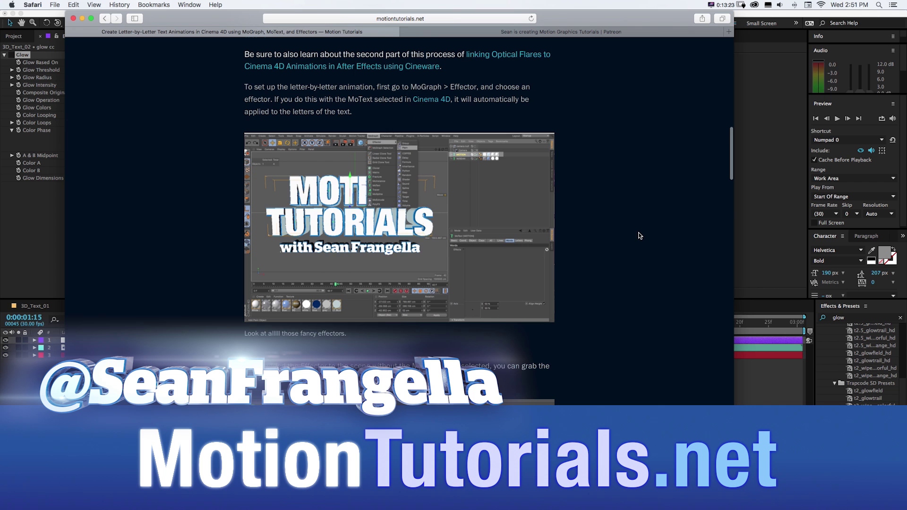
{"action": "scroll", "coordinate": [639, 235], "scroll_direction": "up", "scroll_amount": 15}
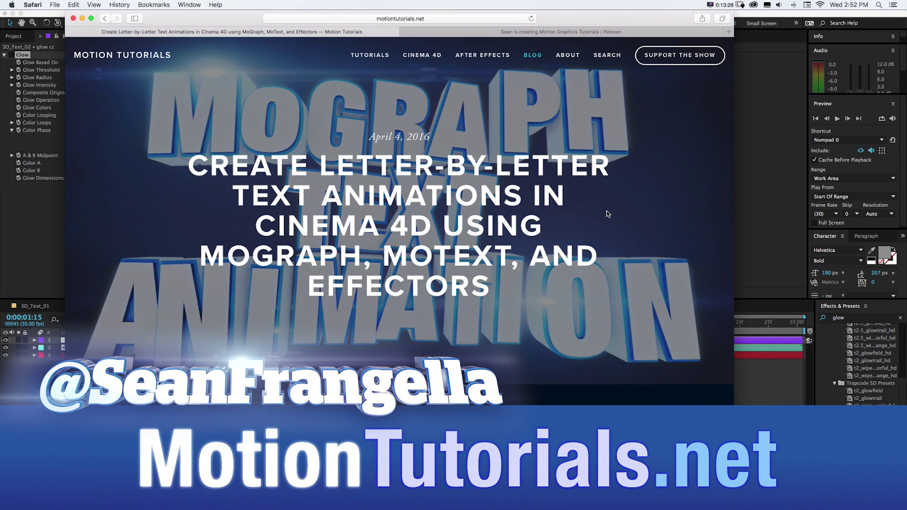
{"action": "scroll", "coordinate": [608, 214], "scroll_direction": "down", "scroll_amount": 20}
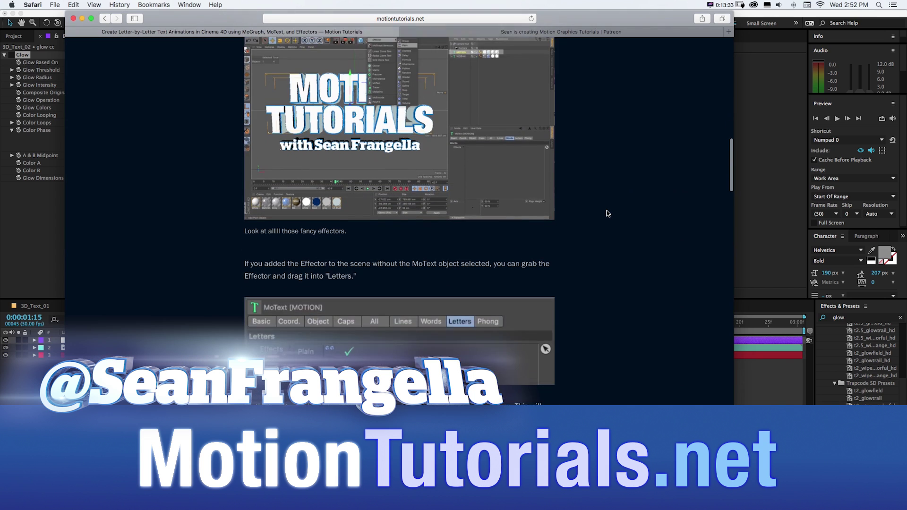
{"action": "scroll", "coordinate": [608, 216], "scroll_direction": "up", "scroll_amount": 15}
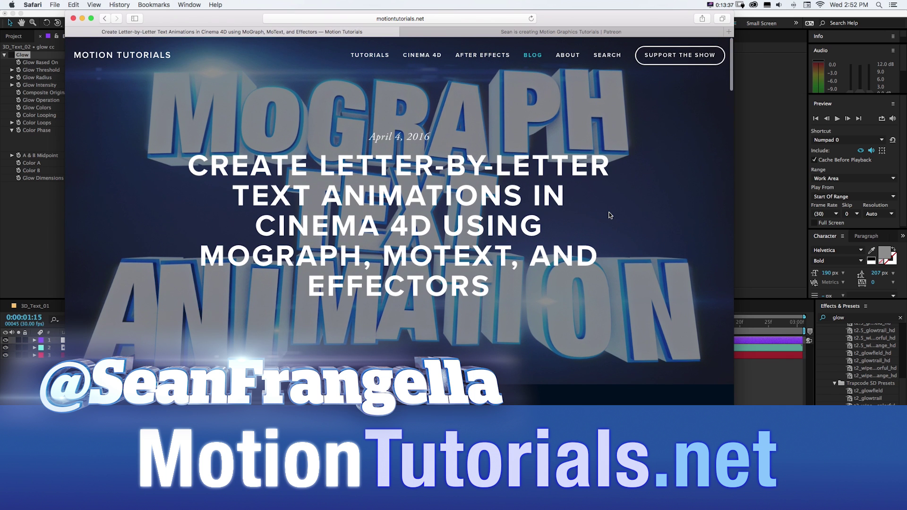
- View the Support the Show page, then scroll through the Motion Tutorials Patreon pledge tiers
{"action": "left_click", "coordinate": [664, 63]}
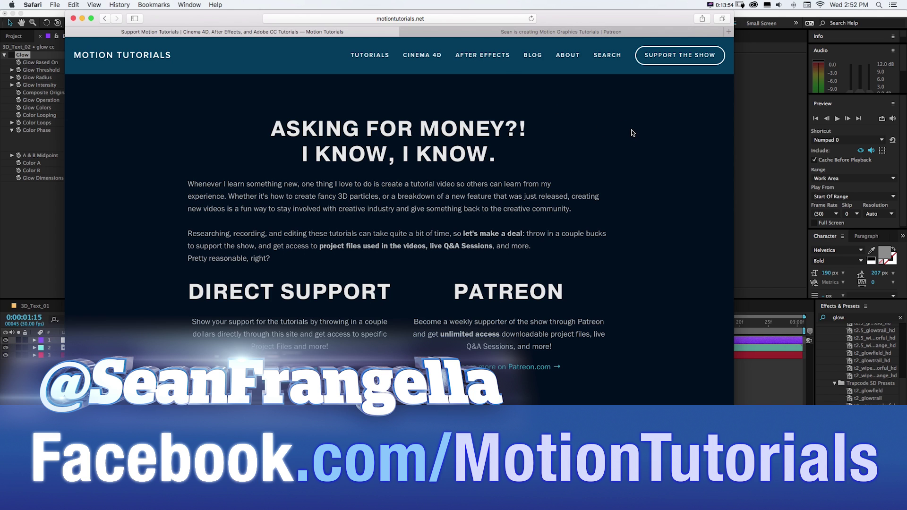
{"action": "left_click", "coordinate": [517, 33]}
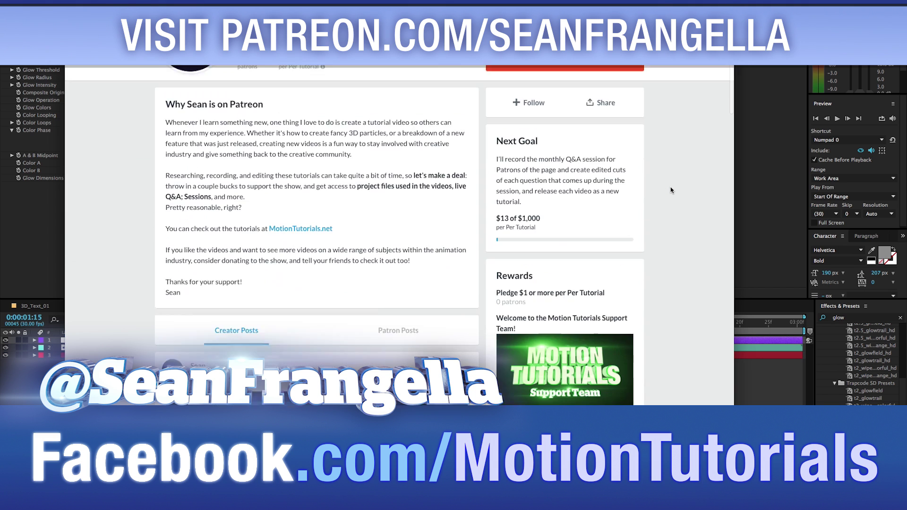
{"action": "scroll", "coordinate": [670, 189], "scroll_direction": "down", "scroll_amount": 1}
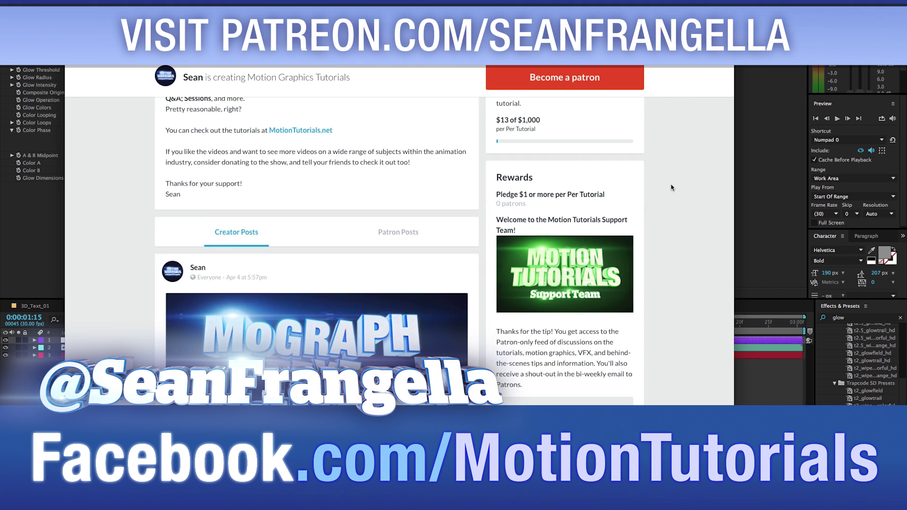
{"action": "scroll", "coordinate": [671, 187], "scroll_direction": "down", "scroll_amount": 5}
{"action": "scroll", "coordinate": [671, 188], "scroll_direction": "down", "scroll_amount": 6}
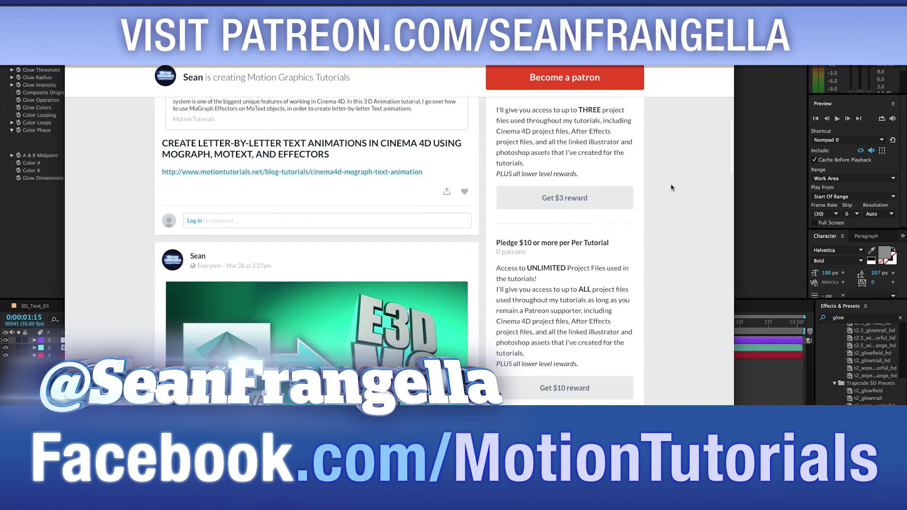
{"action": "scroll", "coordinate": [671, 188], "scroll_direction": "down", "scroll_amount": 1}
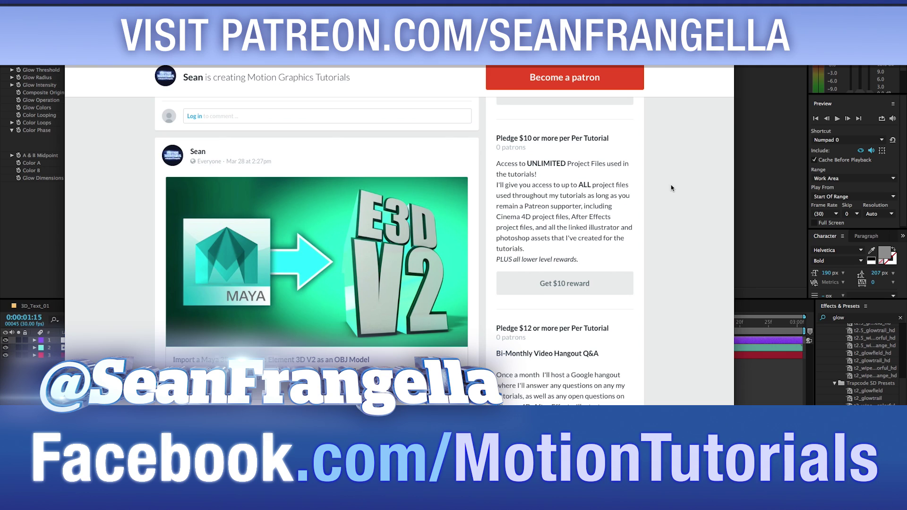
{"action": "scroll", "coordinate": [672, 187], "scroll_direction": "down", "scroll_amount": 14}
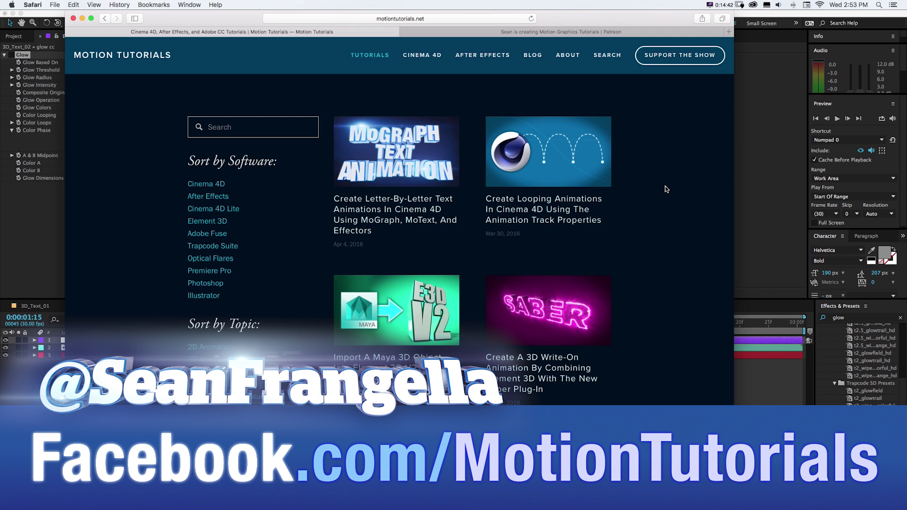
- Switch to the Patreon tab, then back to the Motion Tutorials tutorials listing
{"action": "left_click", "coordinate": [589, 32]}
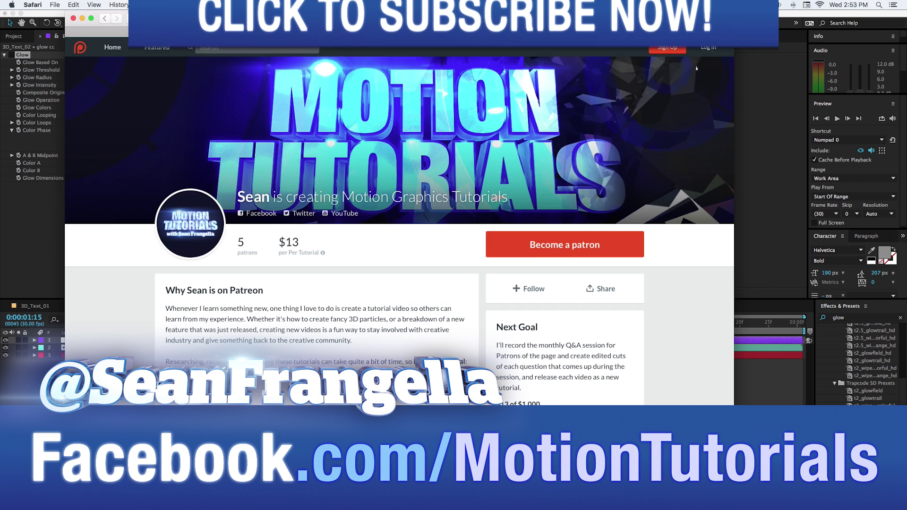
{"action": "left_click", "coordinate": [94, 31]}
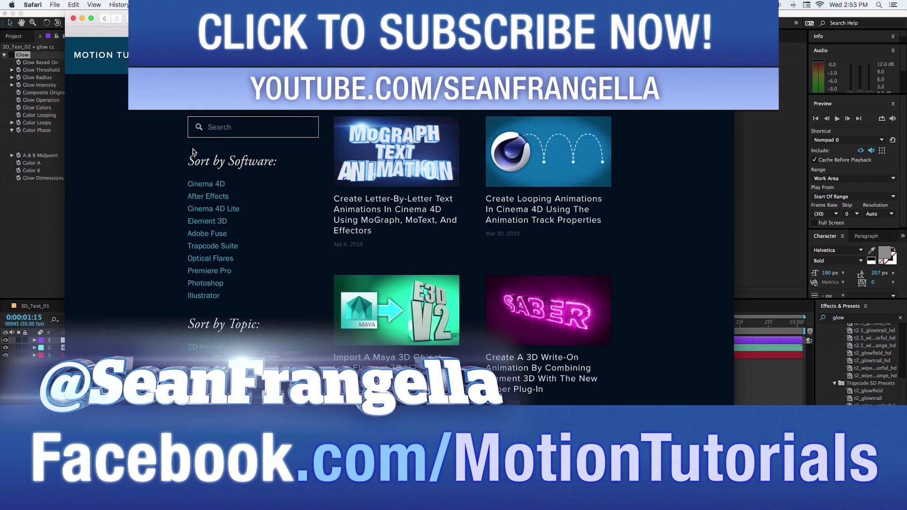